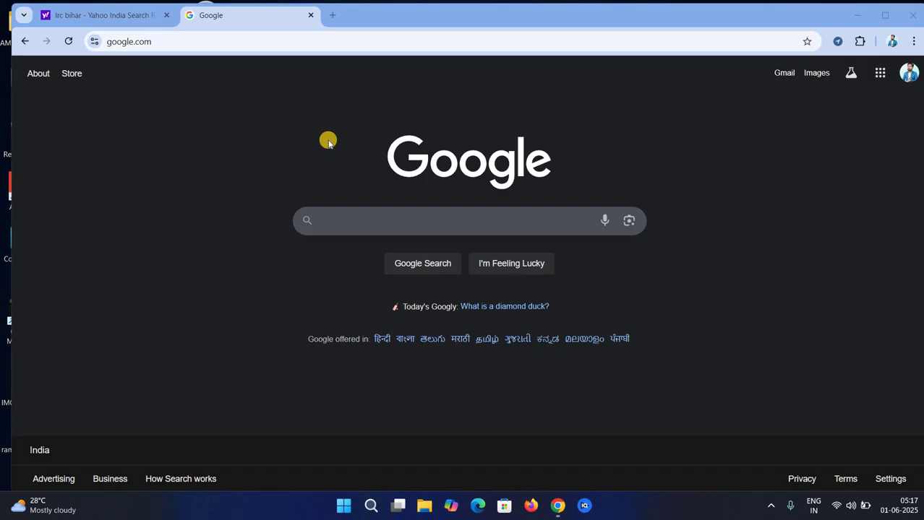
# Select the Google tab's address bar to enter a new web address
pyautogui.click(159, 43)
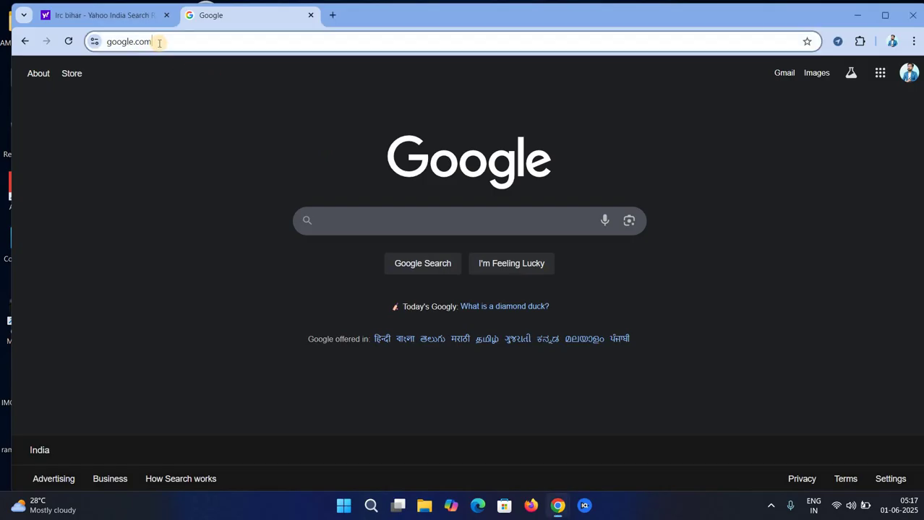
# Search the web for 'lrc bihar' from the address bar
pyautogui.hotkey('ctrl', 'a')
pyautogui.write('lrc')
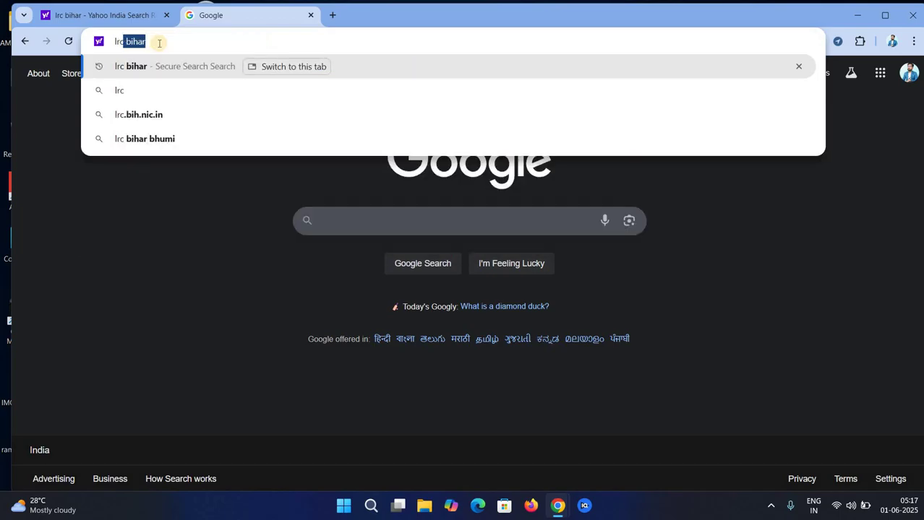
pyautogui.press('Return')
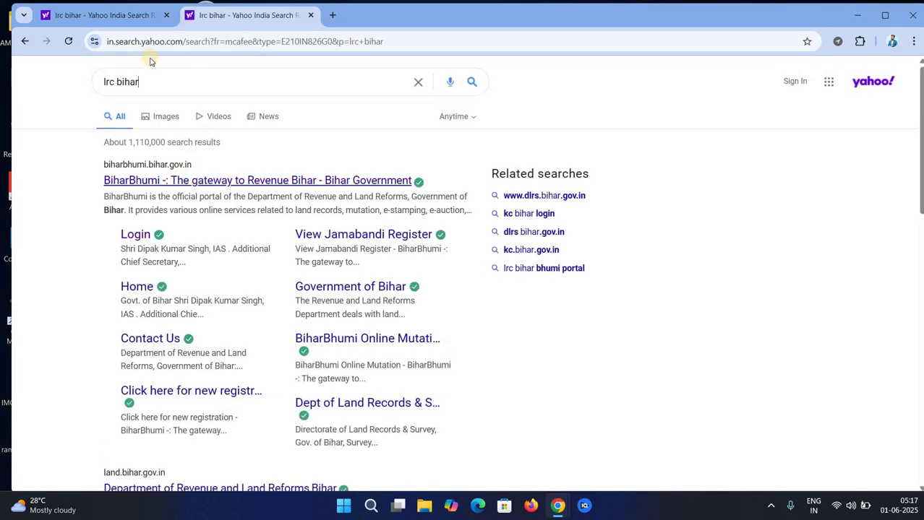
# Open the official BiharBhumi site from the results and dismiss its online services notice
pyautogui.click(169, 183)
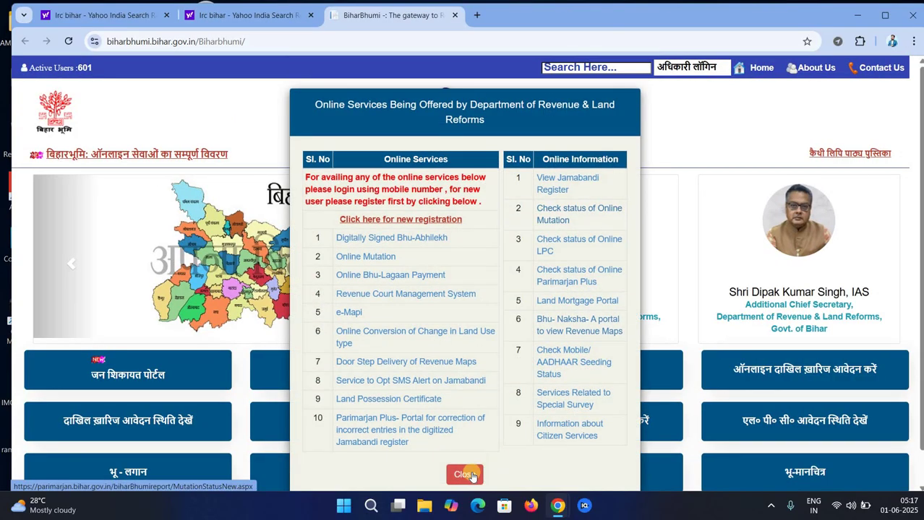
pyautogui.click(464, 475)
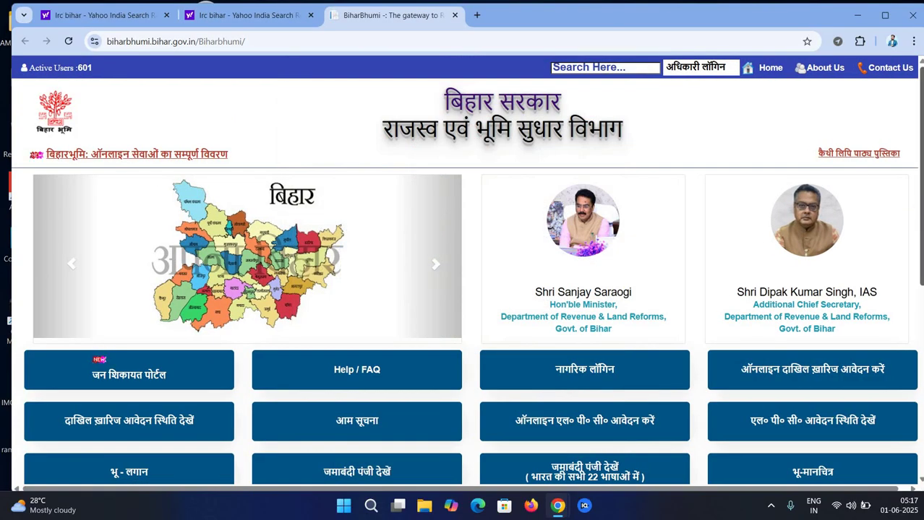
pyautogui.scroll(-3, 462, 289)
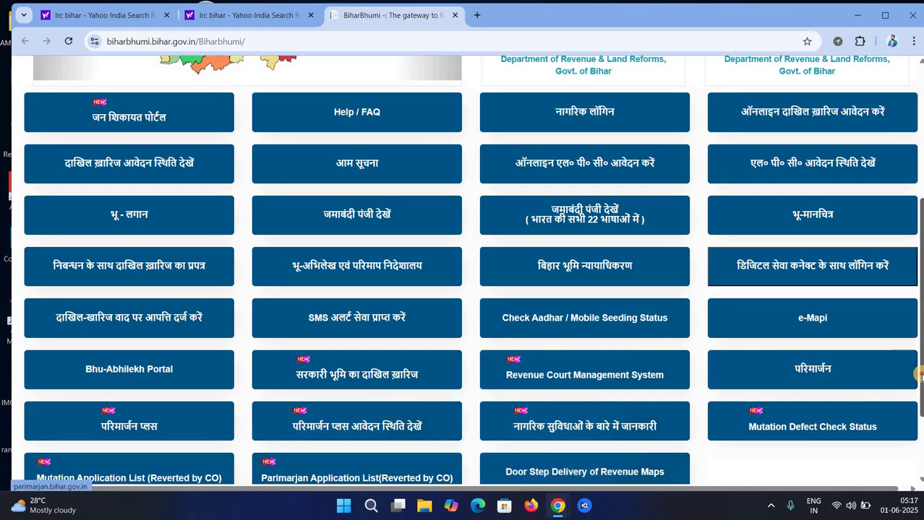
pyautogui.scroll(-2, 646, 261)
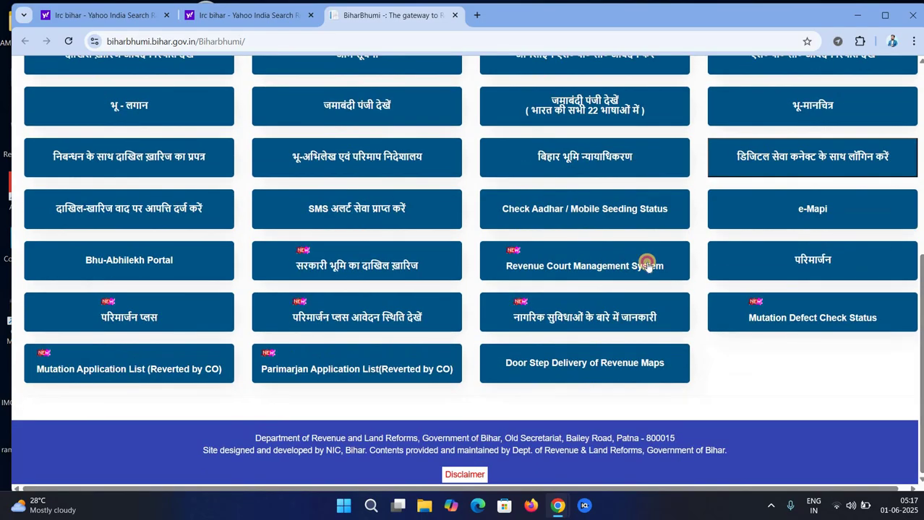
pyautogui.click(333, 45)
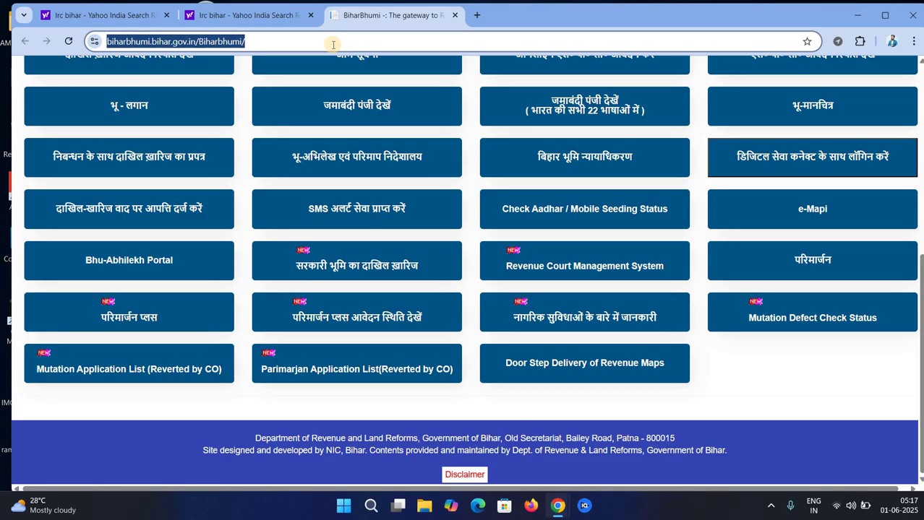
# Search for 'abpna khata dekhe', correcting the typo
pyautogui.write('abpm')
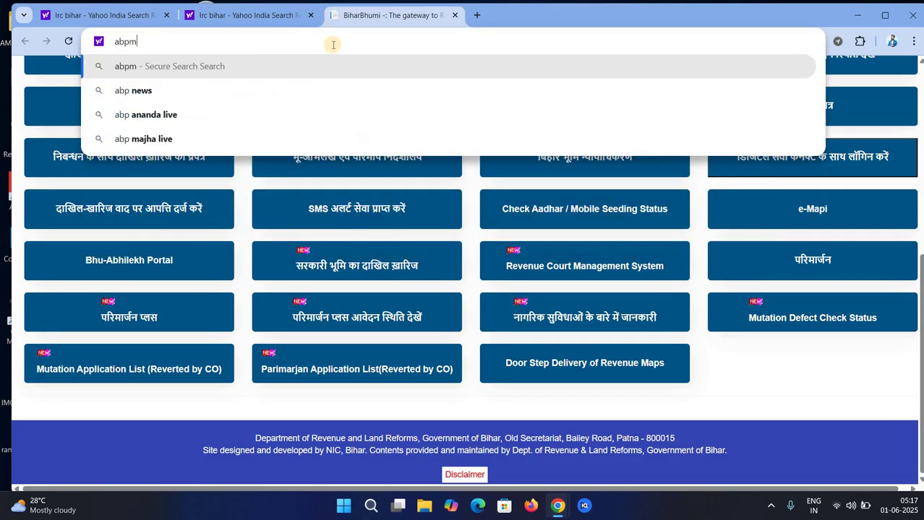
pyautogui.press('BackSpace')
pyautogui.write('na')
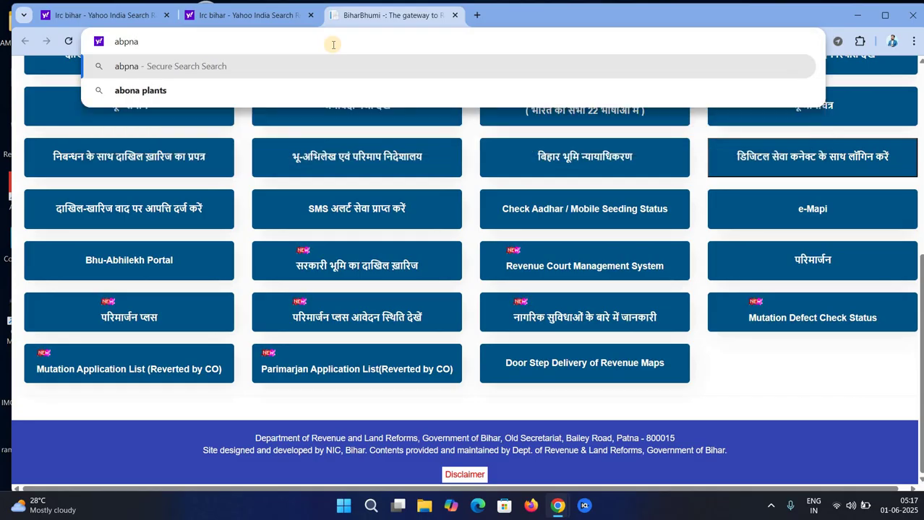
pyautogui.write(' khata')
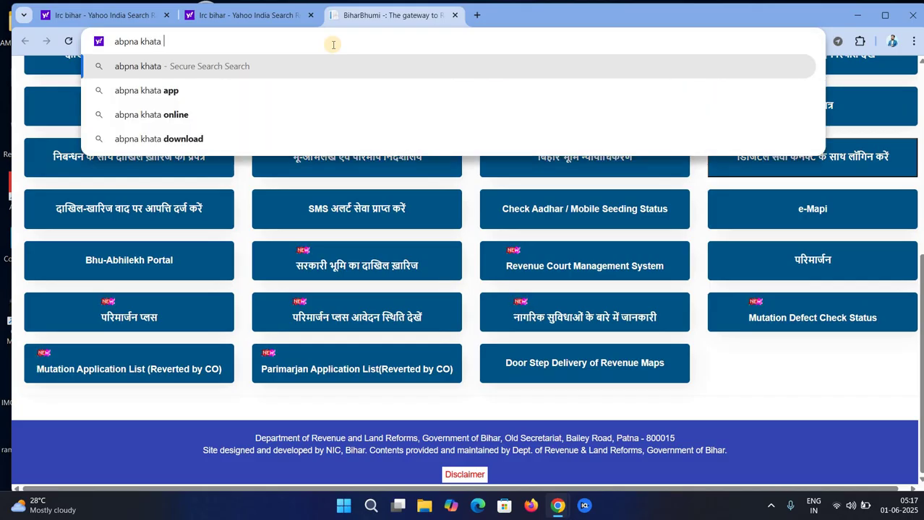
pyautogui.write(' de')
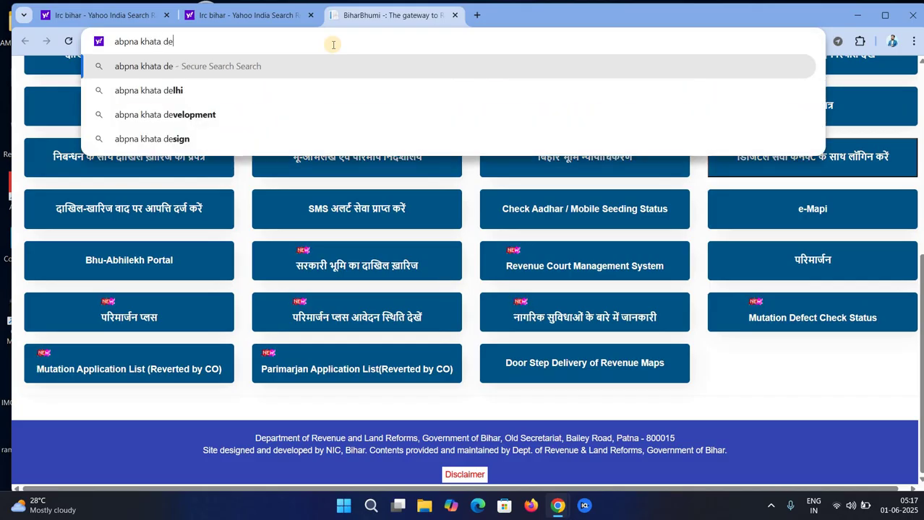
pyautogui.write('khe')
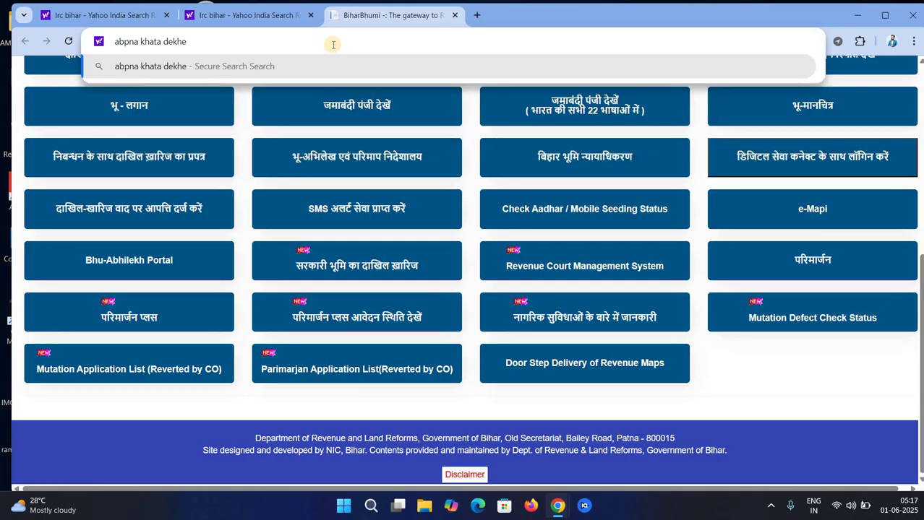
pyautogui.press('Return')
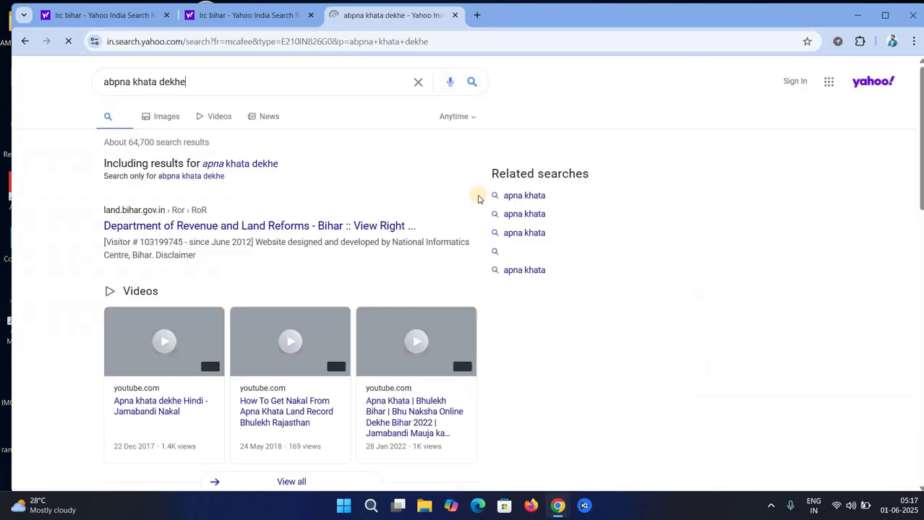
# Open the Revenue Department result and pick मधेपुरा district, then the उदाकिशुनगंज circle
pyautogui.click(240, 227)
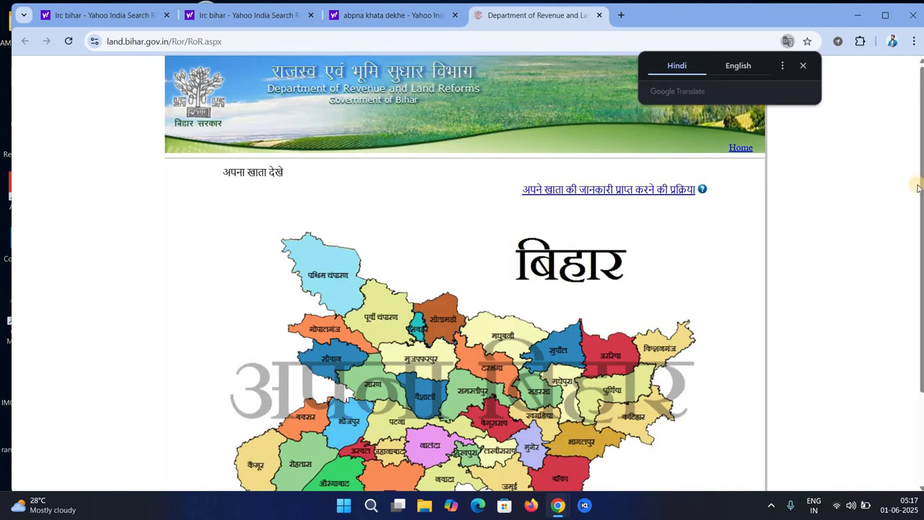
pyautogui.moveTo(921, 195); pyautogui.dragTo(920, 270)
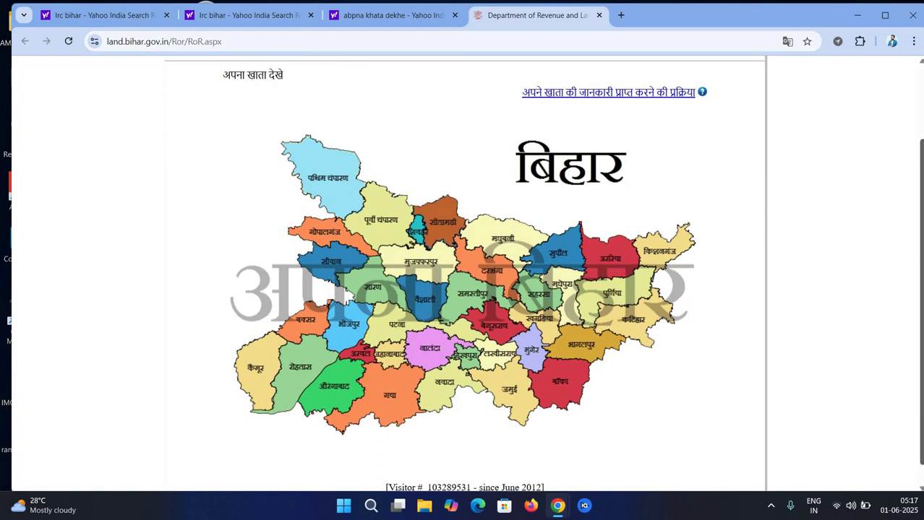
pyautogui.moveTo(921, 269); pyautogui.dragTo(921, 268)
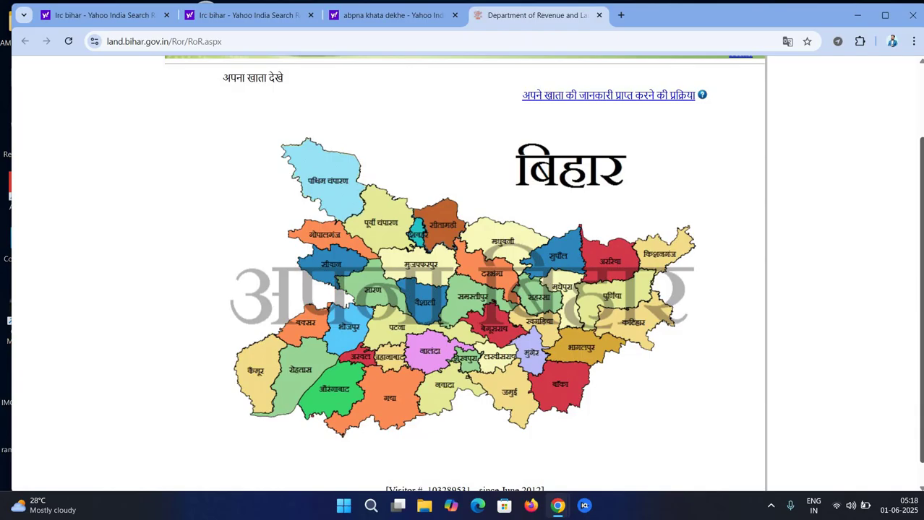
pyautogui.click(567, 282)
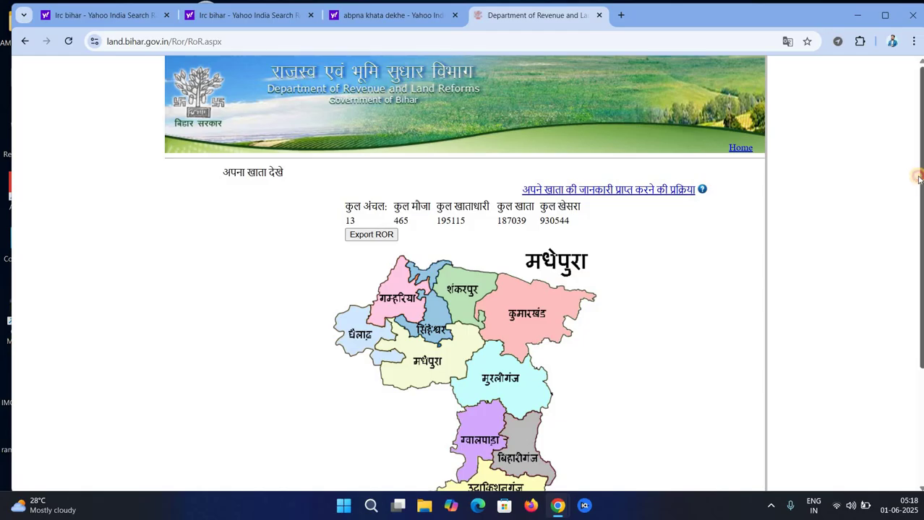
pyautogui.scroll(-2, 463, 289)
pyautogui.scroll(1, 465, 274)
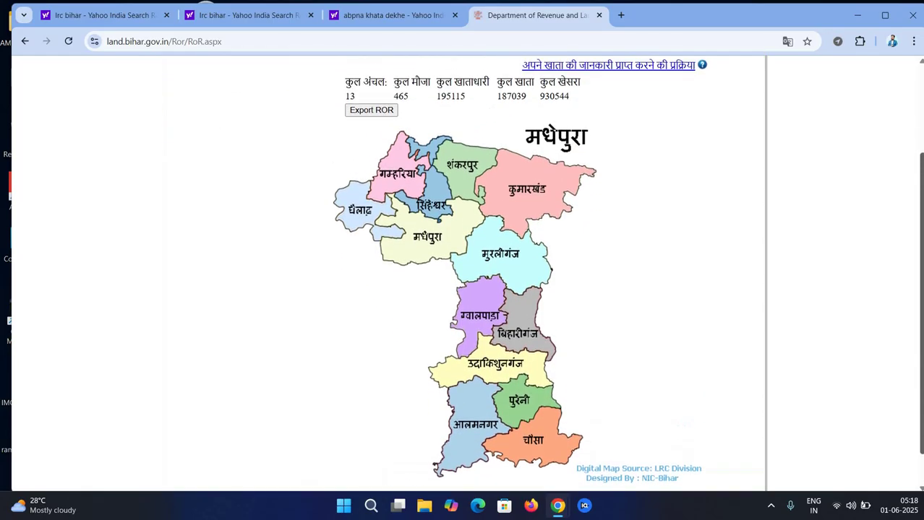
pyautogui.scroll(1, 465, 275)
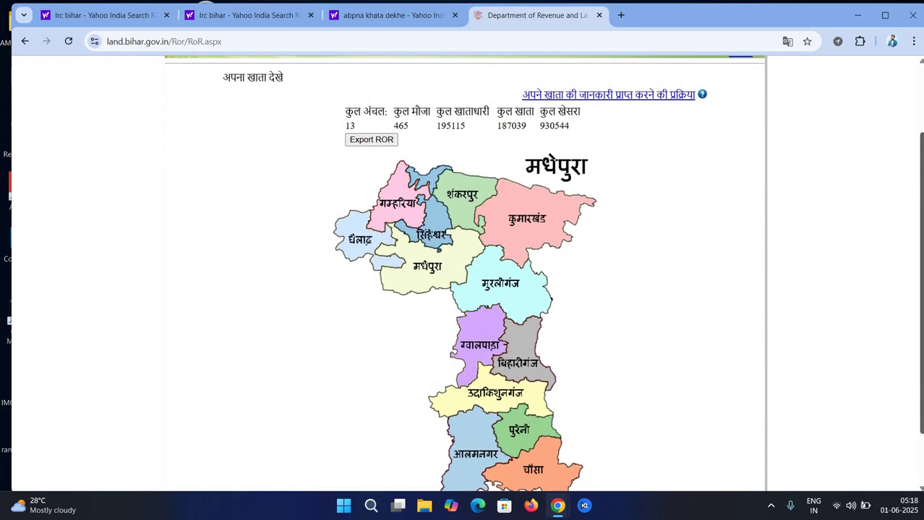
pyautogui.scroll(-2, 464, 273)
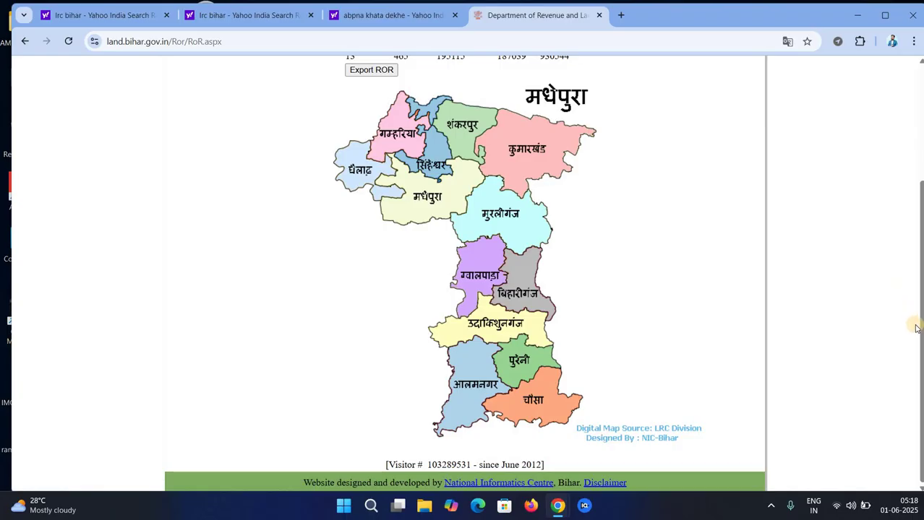
pyautogui.click(494, 333)
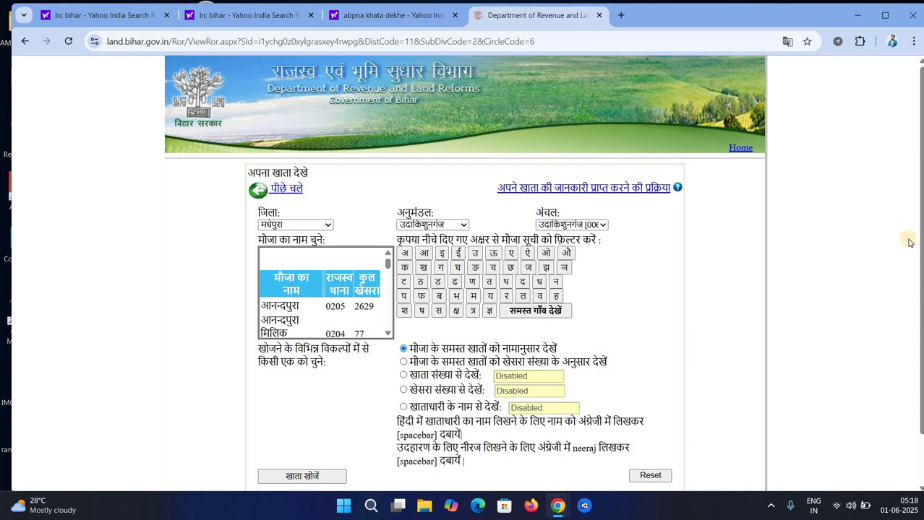
# Choose the village मधुबन (code 0206) from the mauza list
pyautogui.scroll(-2, 471, 273)
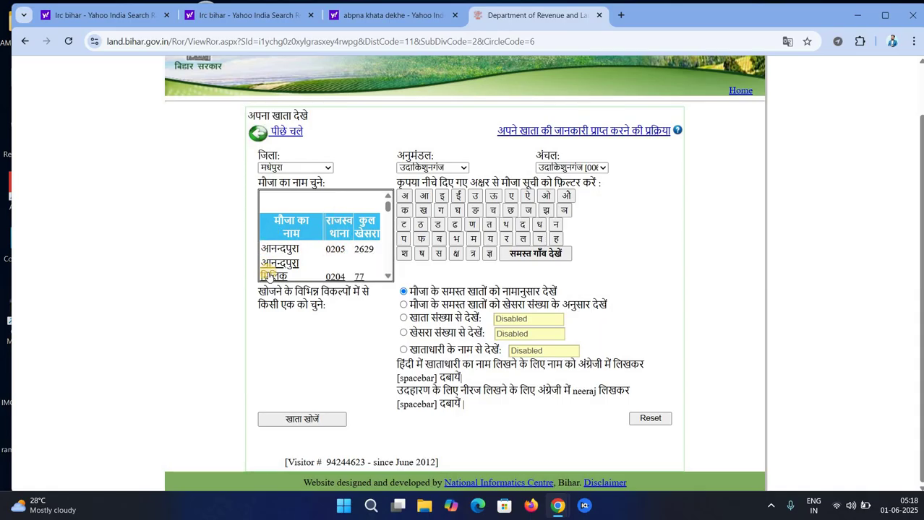
pyautogui.moveTo(388, 209); pyautogui.dragTo(390, 241)
pyautogui.click(388, 221)
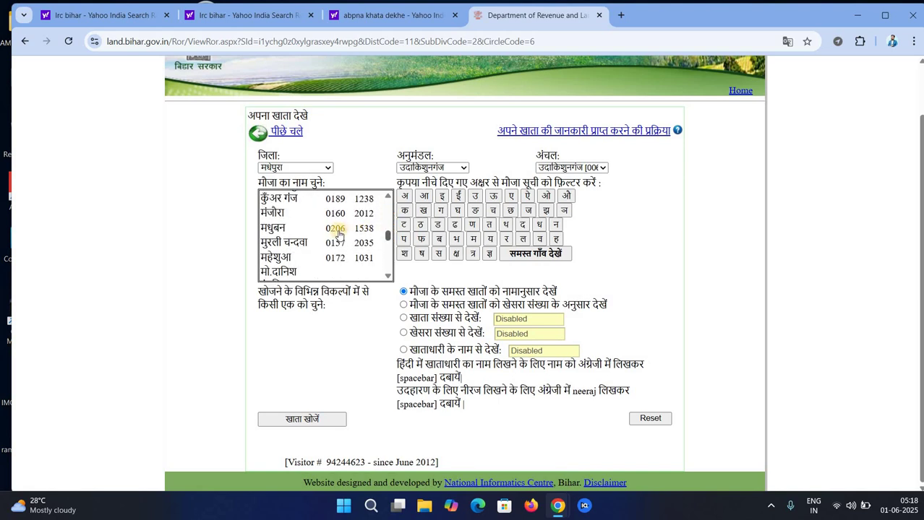
pyautogui.click(338, 233)
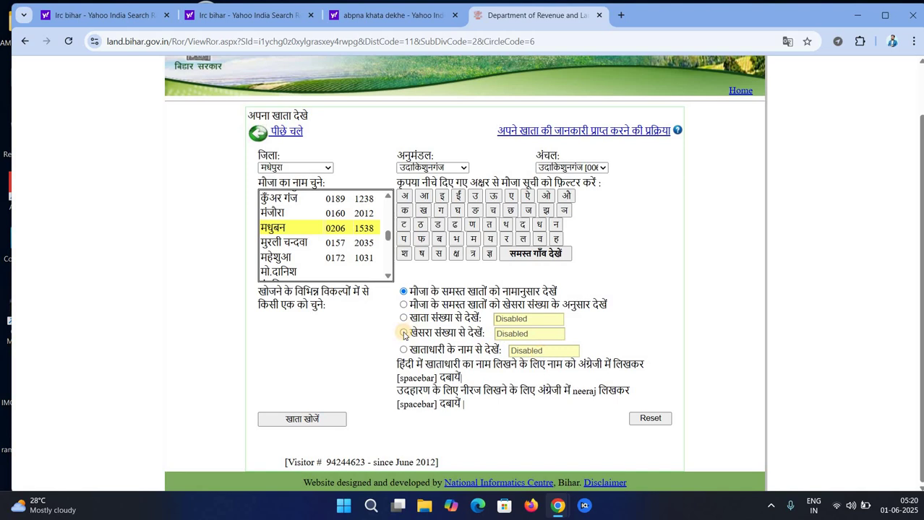
# Search the village's khatas by khesra number 1291
pyautogui.click(403, 334)
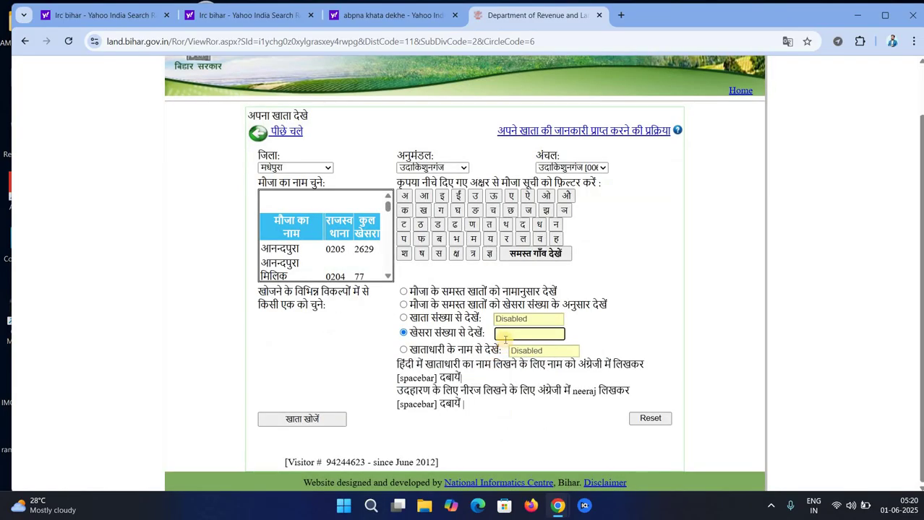
pyautogui.write('12')
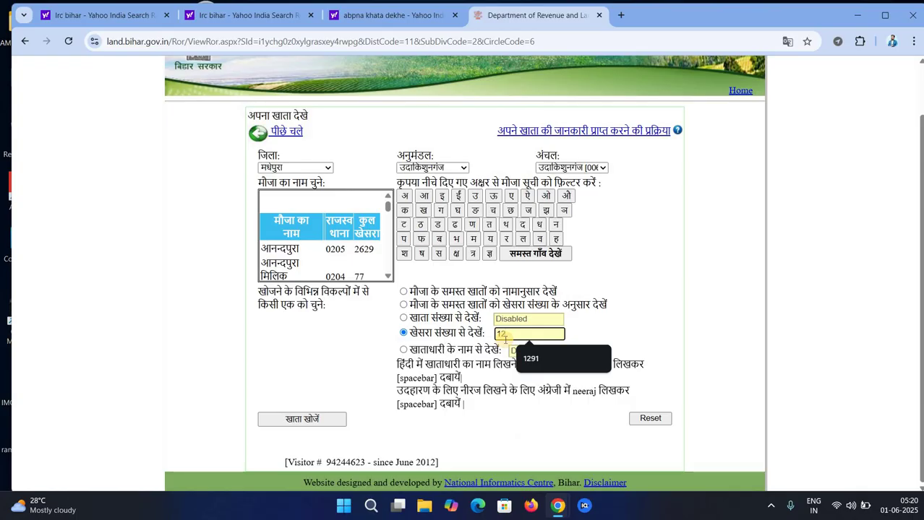
pyautogui.write('91')
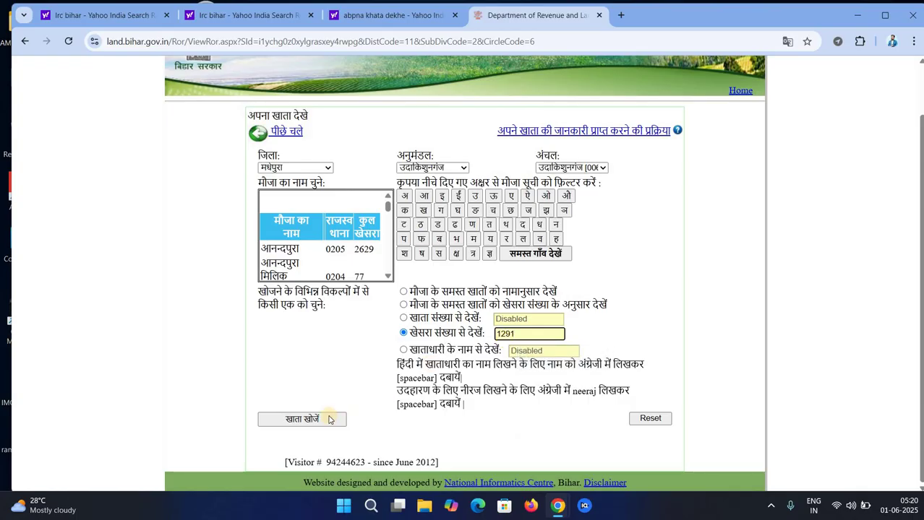
pyautogui.click(328, 419)
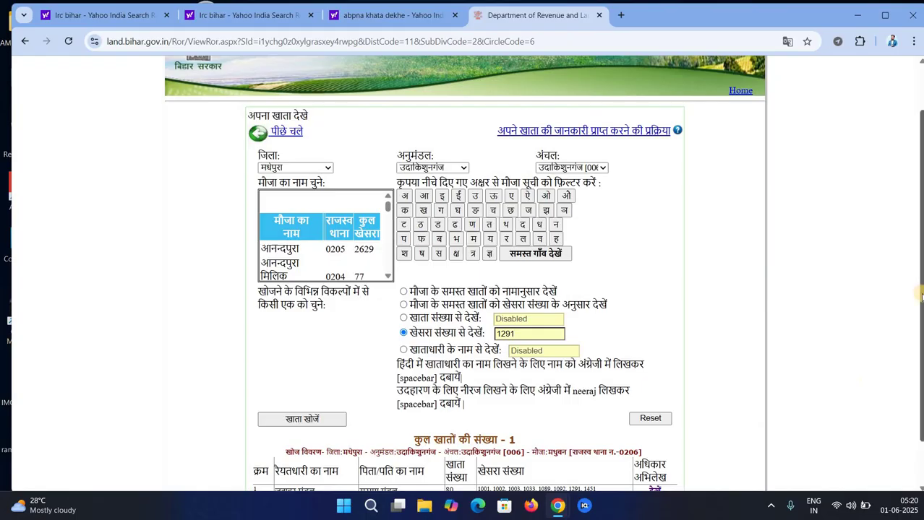
# Open the record of rights for the matching khata 80
pyautogui.moveTo(922, 297); pyautogui.dragTo(922, 338)
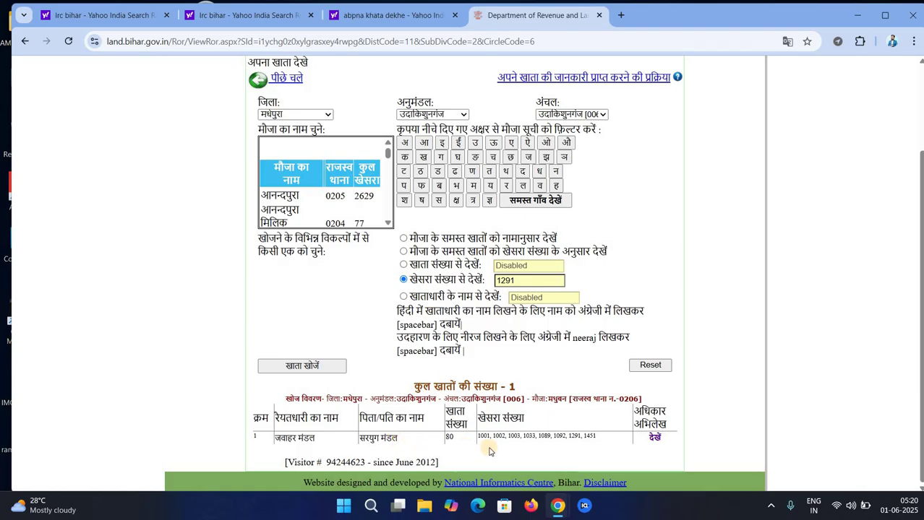
pyautogui.moveTo(611, 440); pyautogui.dragTo(487, 432)
pyautogui.click(614, 441)
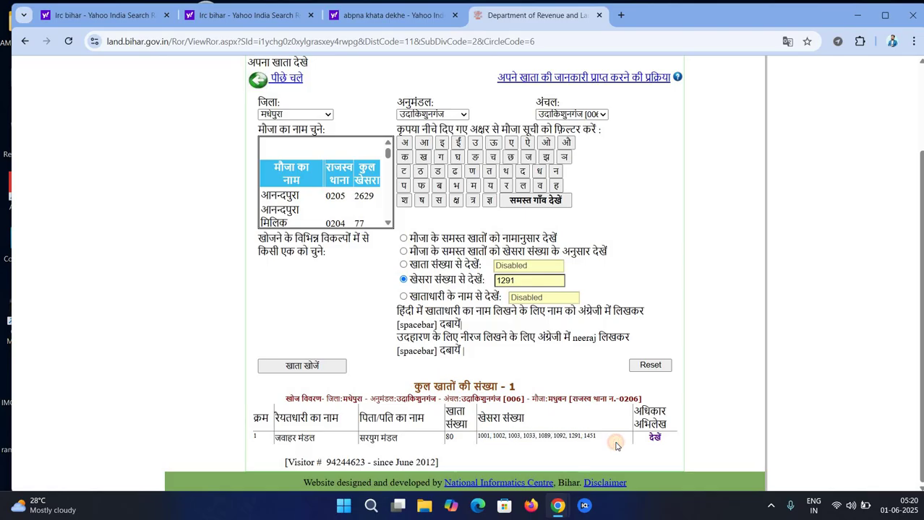
pyautogui.click(655, 440)
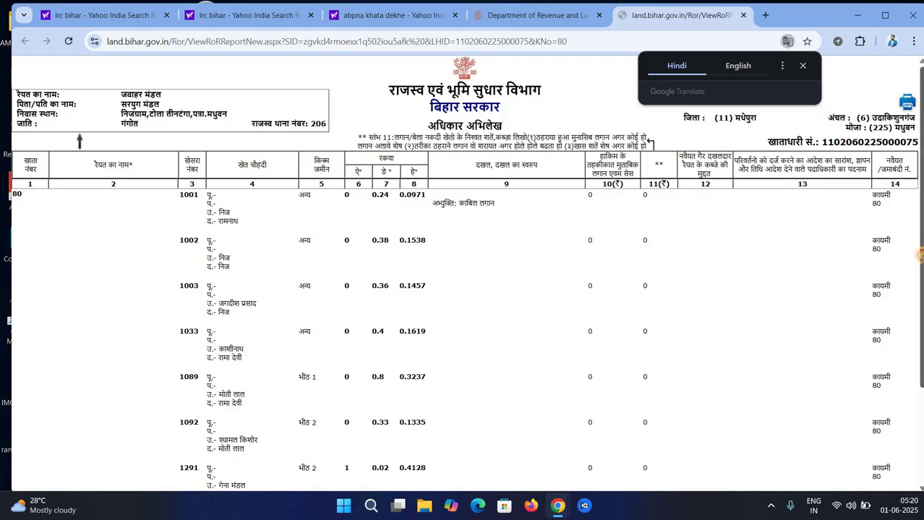
# Scroll through the khata 80 record of rights to review each khesra's area
pyautogui.moveTo(920, 245); pyautogui.dragTo(905, 188)
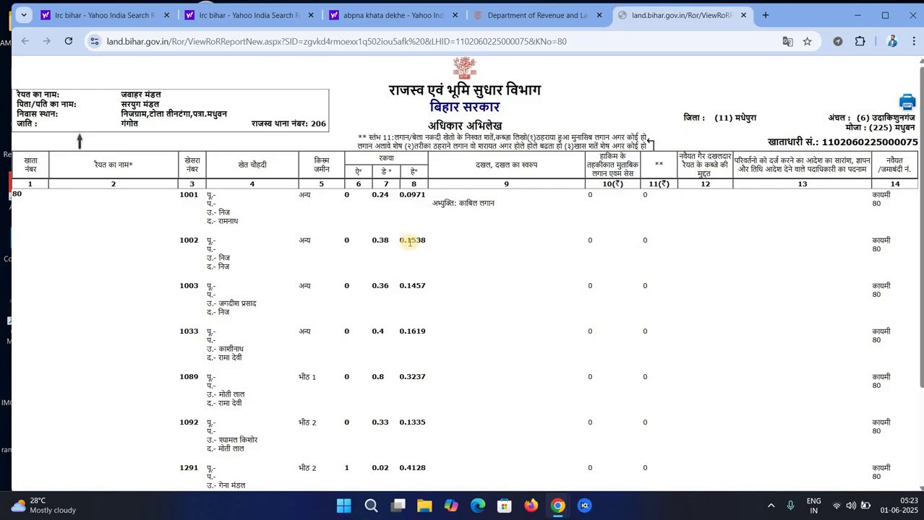
pyautogui.moveTo(407, 285); pyautogui.dragTo(427, 287)
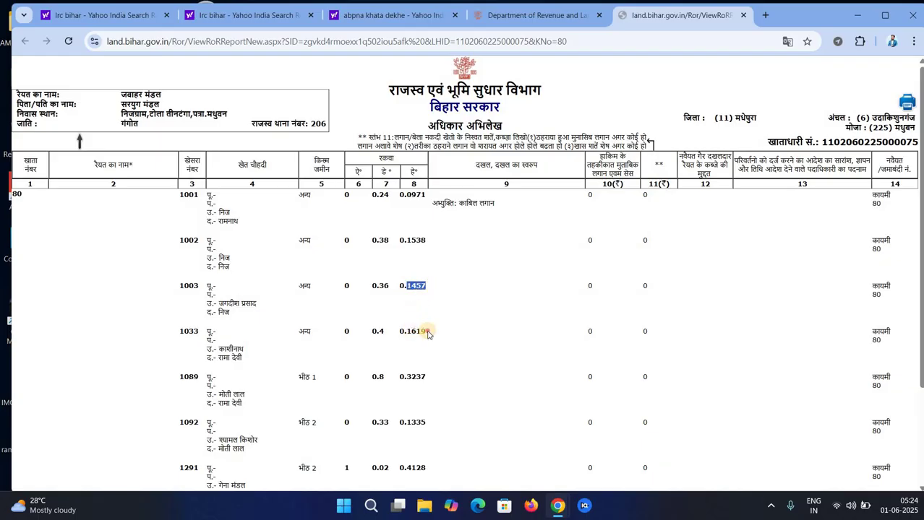
pyautogui.moveTo(409, 331); pyautogui.dragTo(427, 332)
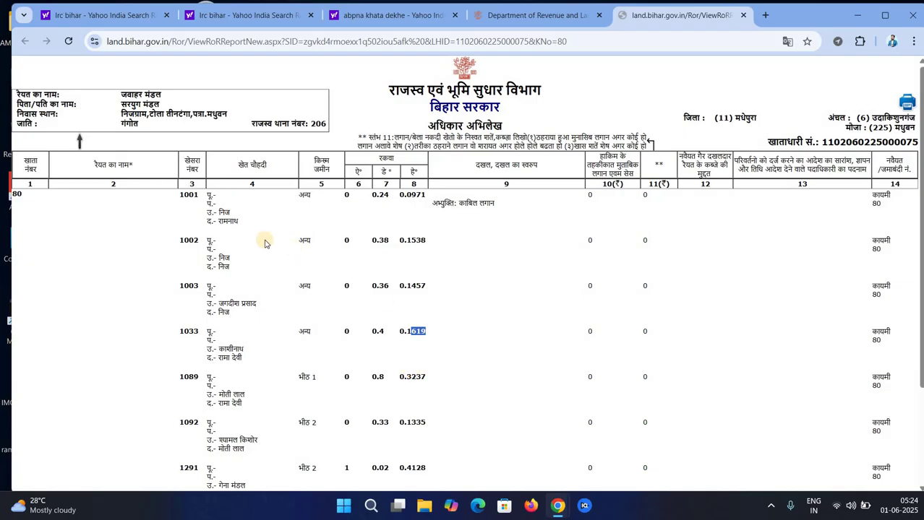
pyautogui.click(355, 221)
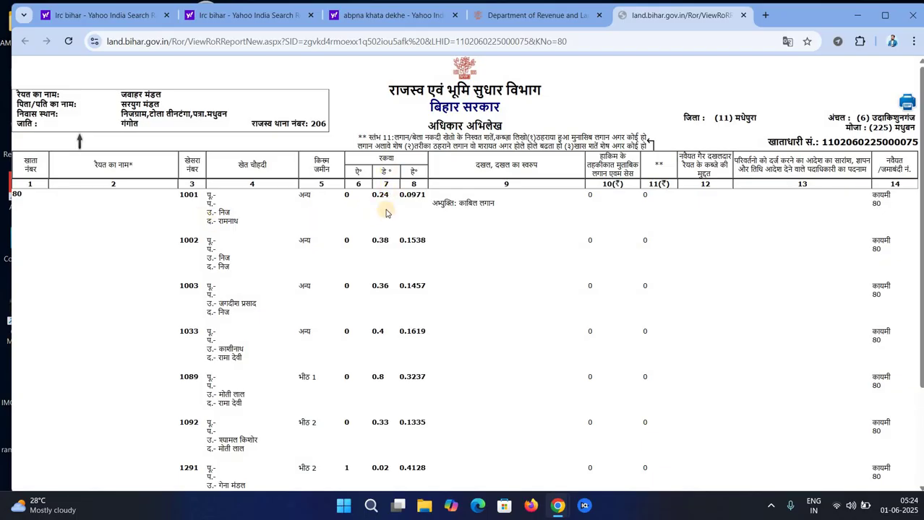
pyautogui.click(389, 207)
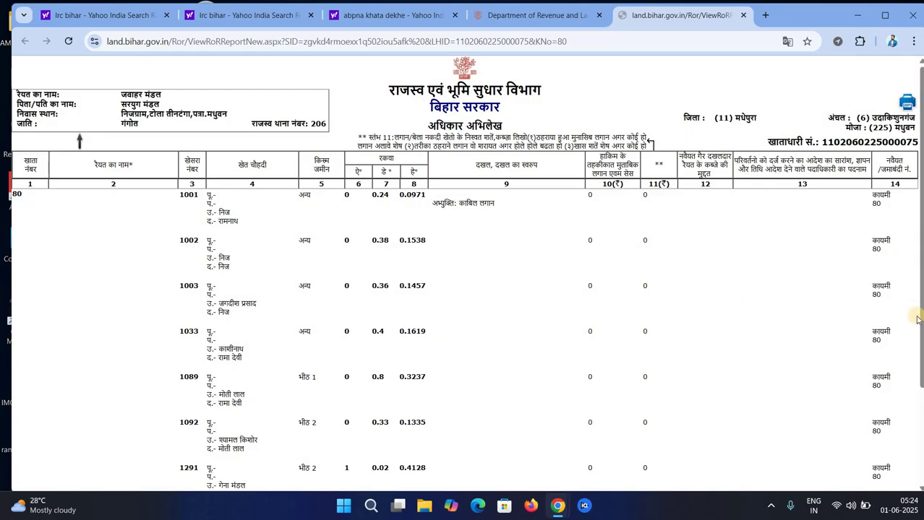
pyautogui.moveTo(920, 323); pyautogui.dragTo(884, 304)
# Print the khata 80 record of rights with destination Save as PDF and save it
pyautogui.click(905, 104)
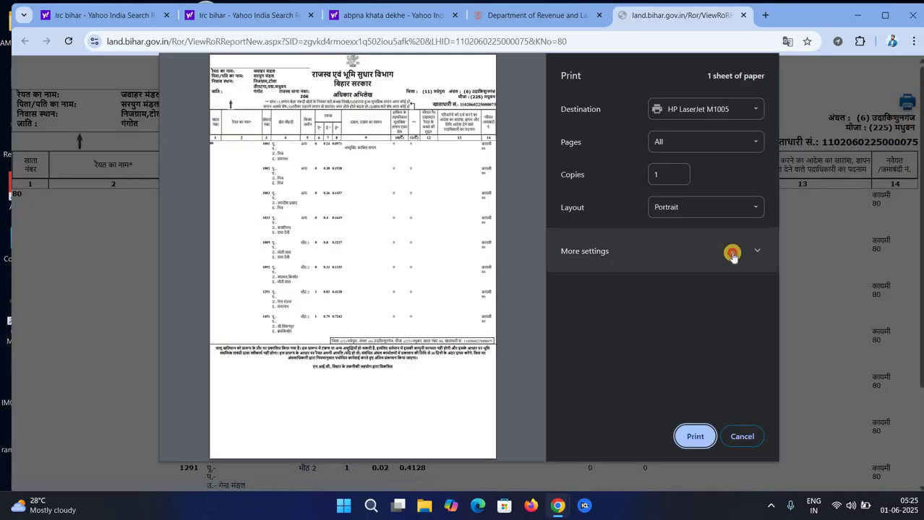
pyautogui.click(696, 436)
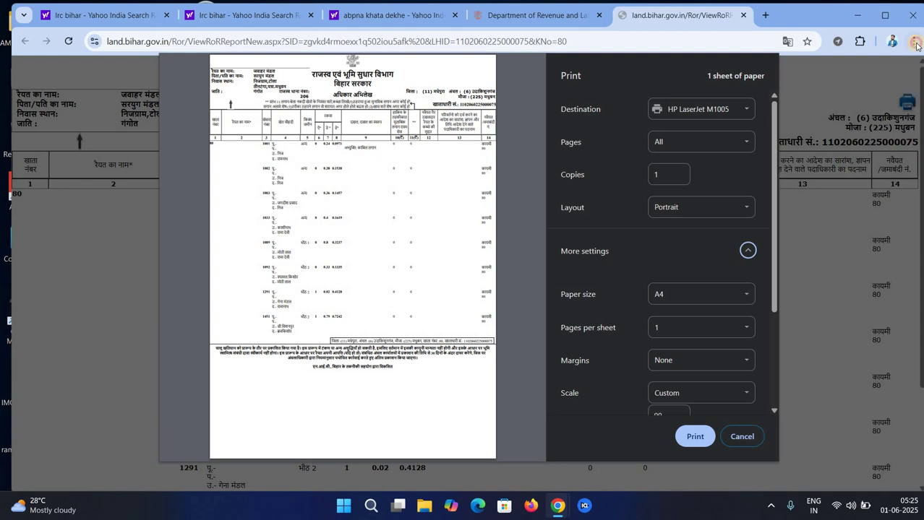
pyautogui.click(915, 42)
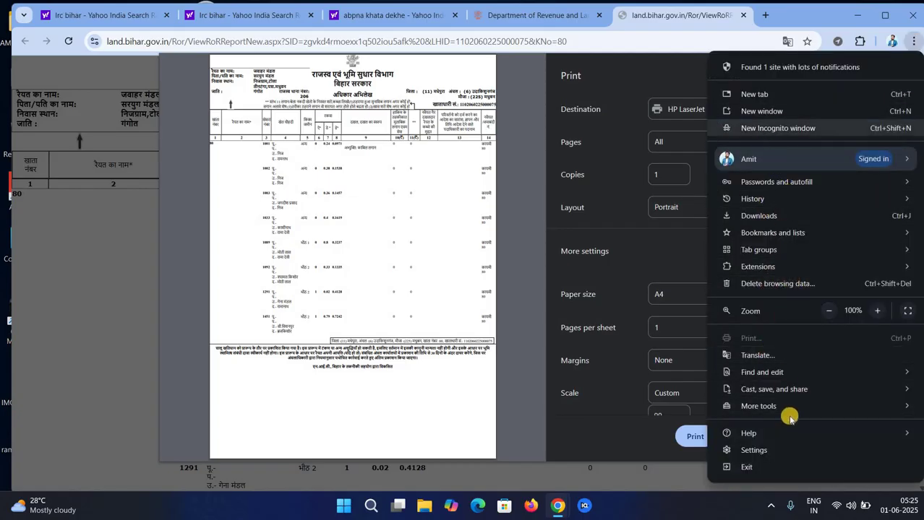
pyautogui.click(519, 229)
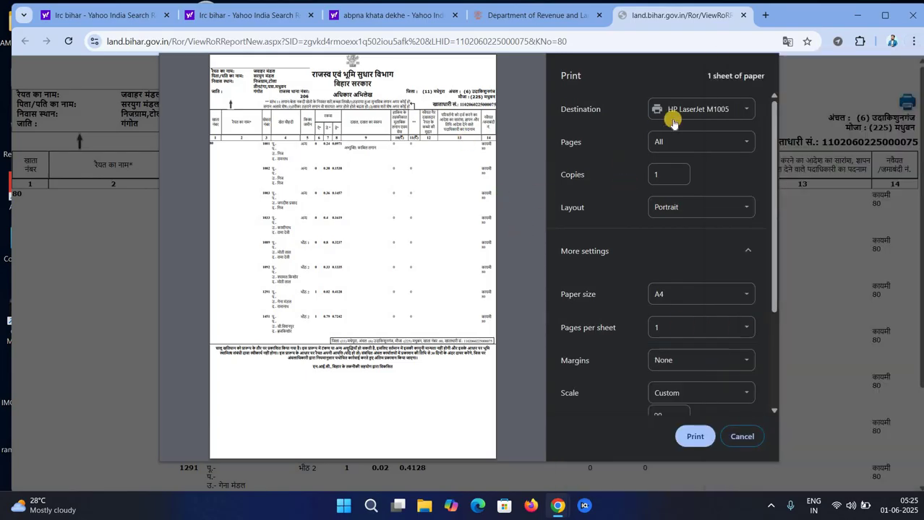
pyautogui.click(700, 108)
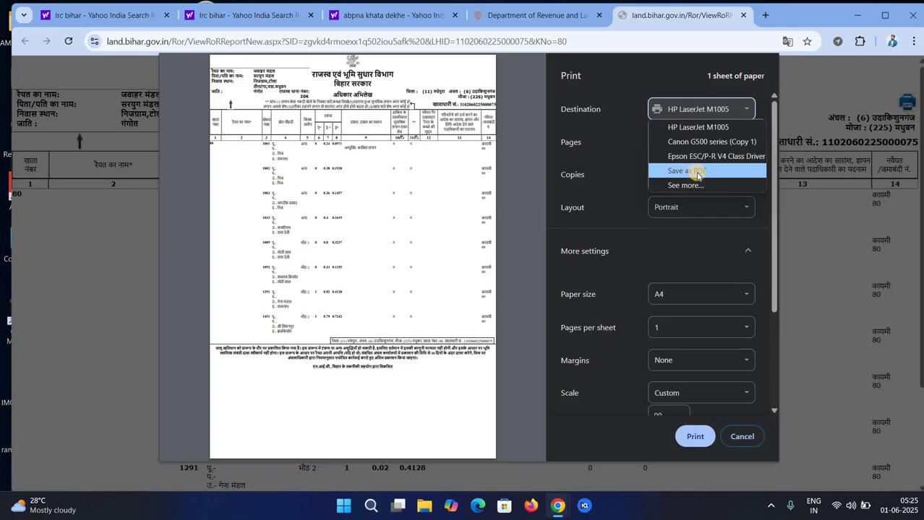
pyautogui.click(698, 173)
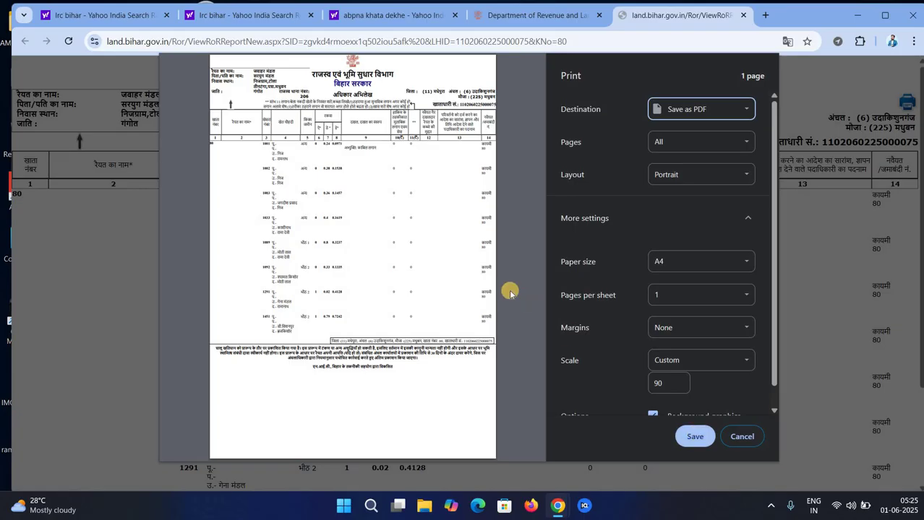
pyautogui.click(742, 436)
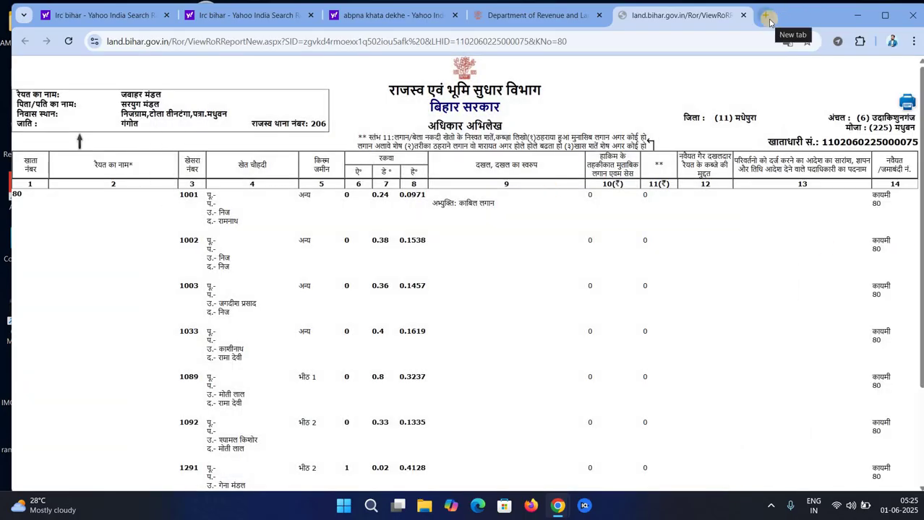
# Reopen the BiharBhumi portal from the lrc bihar results and launch the Jamabandi Panji viewer
pyautogui.click(528, 15)
pyautogui.click(385, 15)
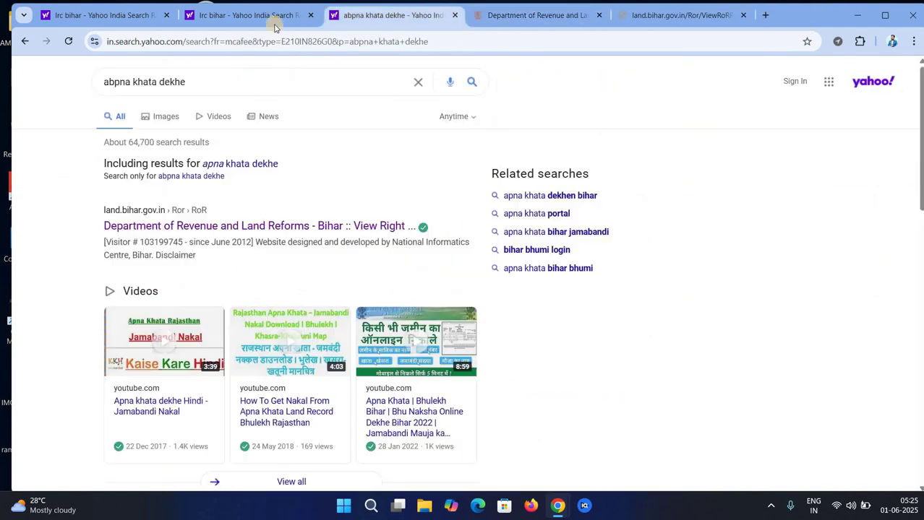
pyautogui.click(248, 18)
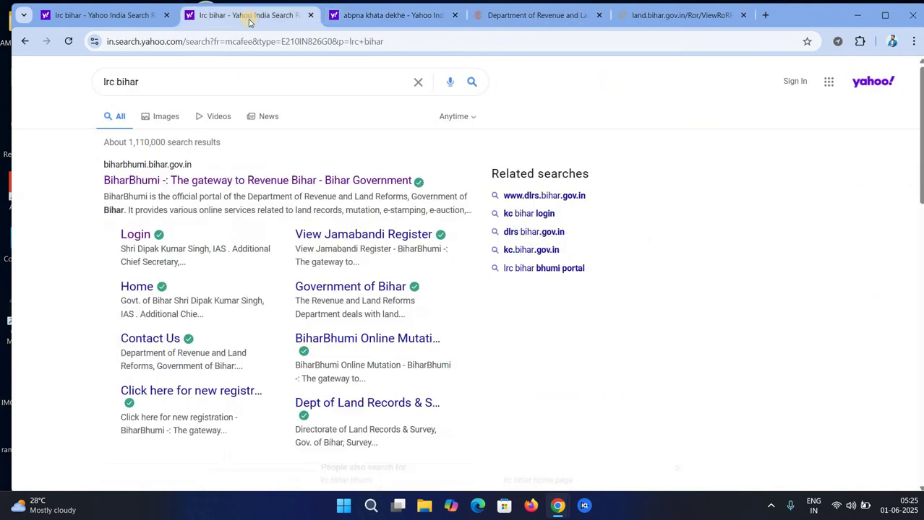
pyautogui.click(182, 180)
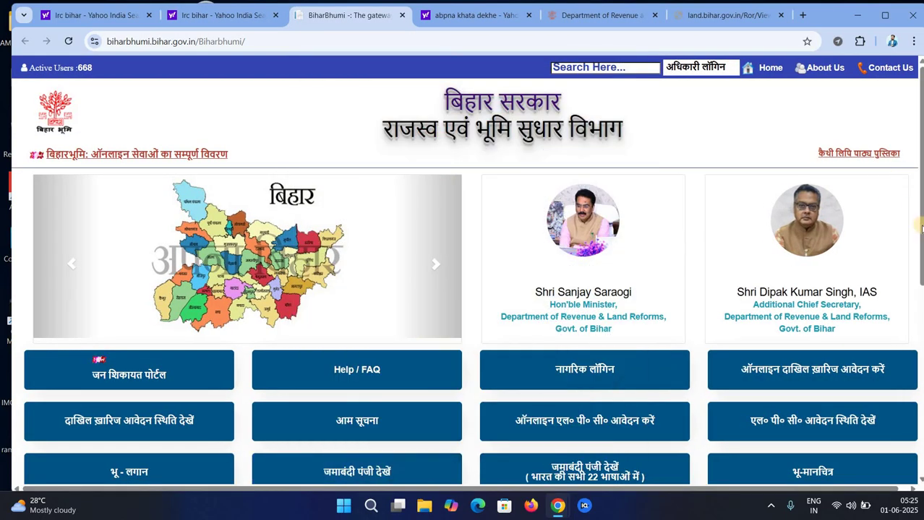
pyautogui.scroll(-3, 919, 333)
pyautogui.scroll(-1, 920, 332)
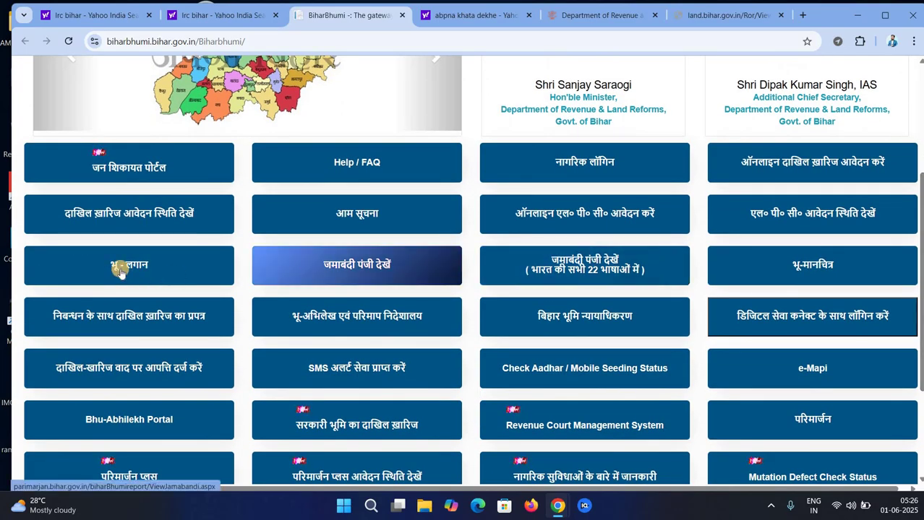
pyautogui.click(375, 273)
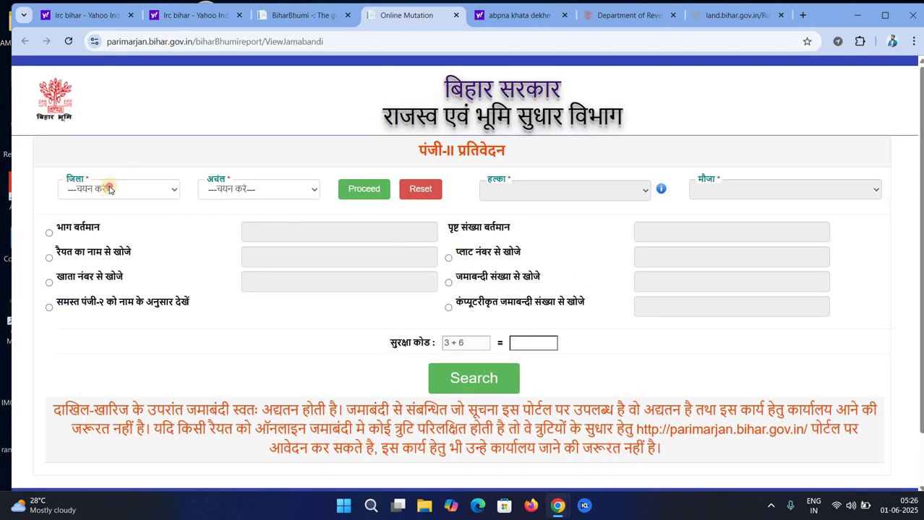
# Choose district Madhepura and block Udakishanganj, then proceed
pyautogui.click(110, 189)
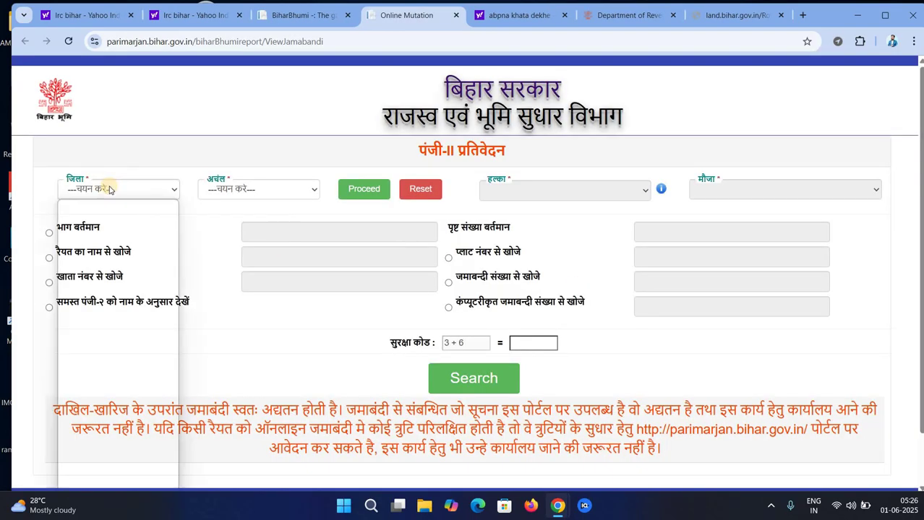
pyautogui.press('m')
pyautogui.press('Return')
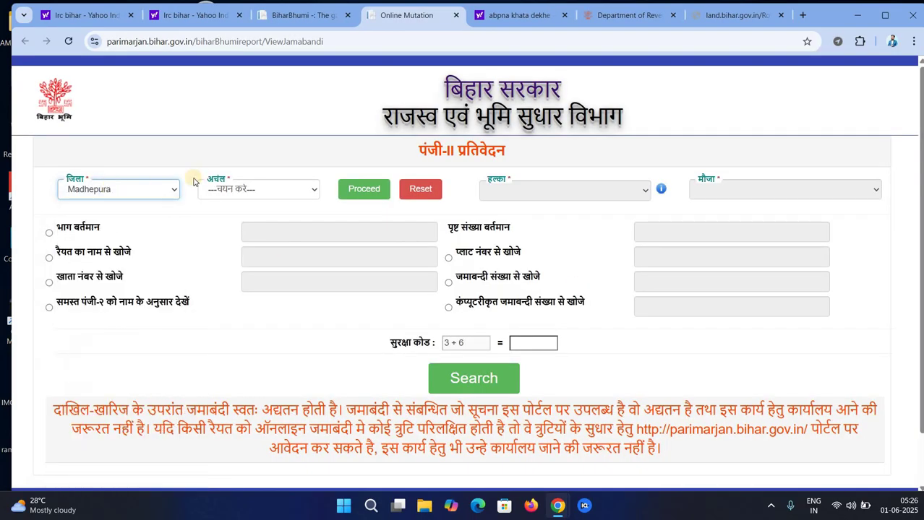
pyautogui.click(249, 190)
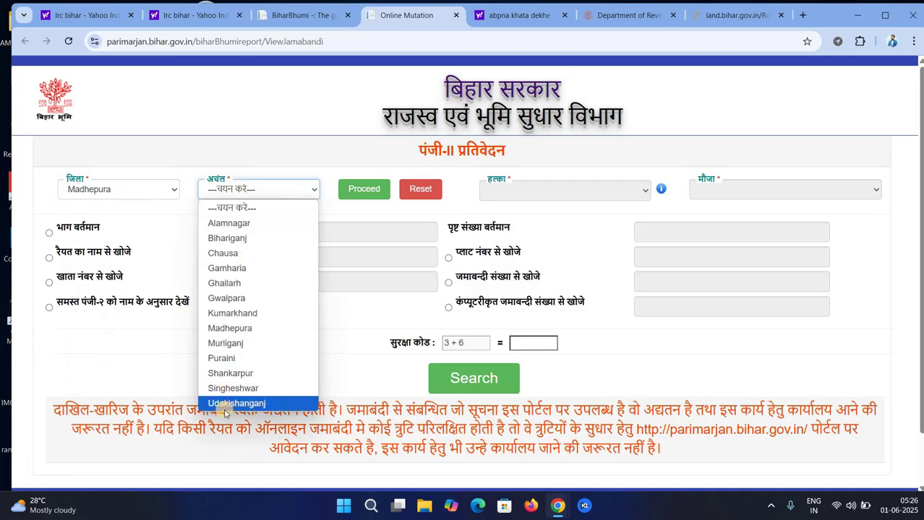
pyautogui.click(237, 404)
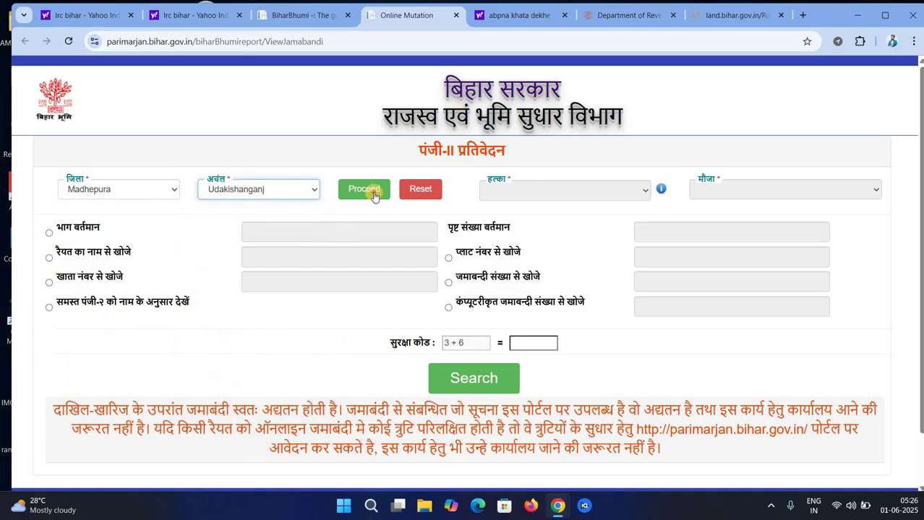
pyautogui.click(372, 194)
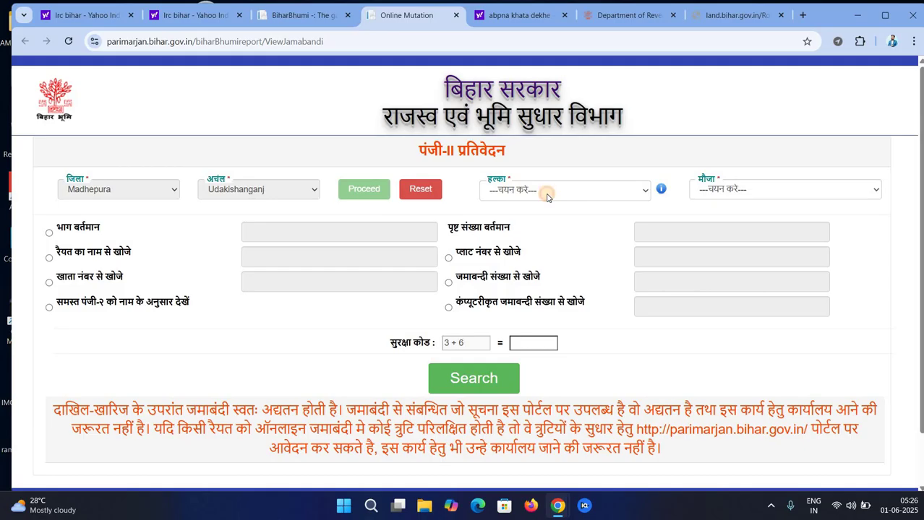
# Set halka मधुबन and mauja मधुबन - 206, searching by jamabandi number
pyautogui.click(547, 197)
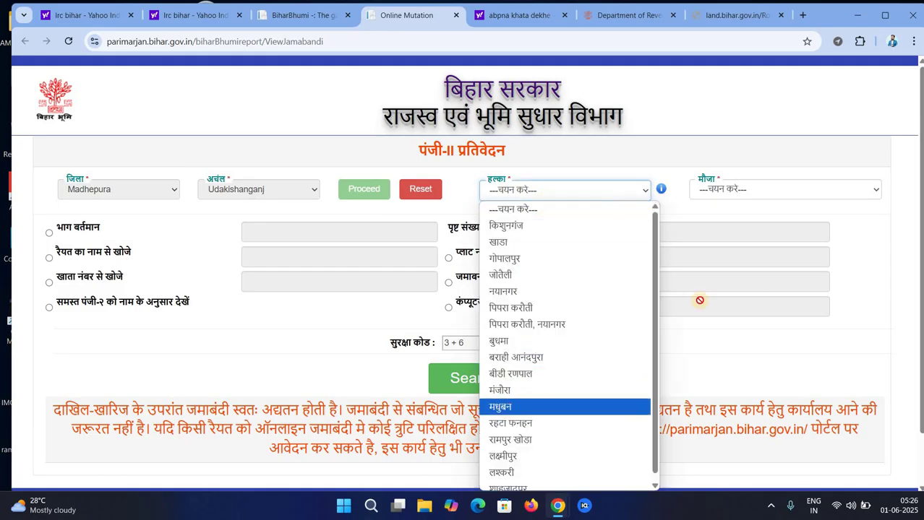
pyautogui.press('Return')
pyautogui.click(728, 190)
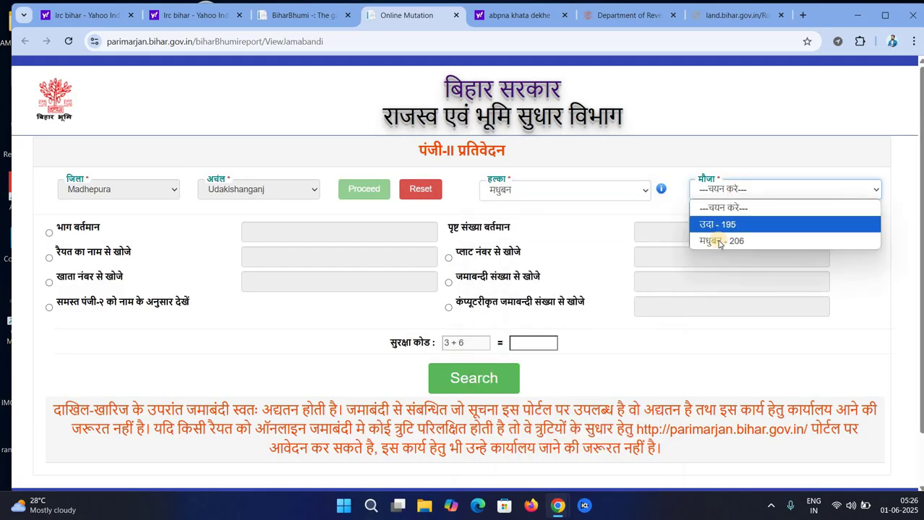
pyautogui.click(720, 241)
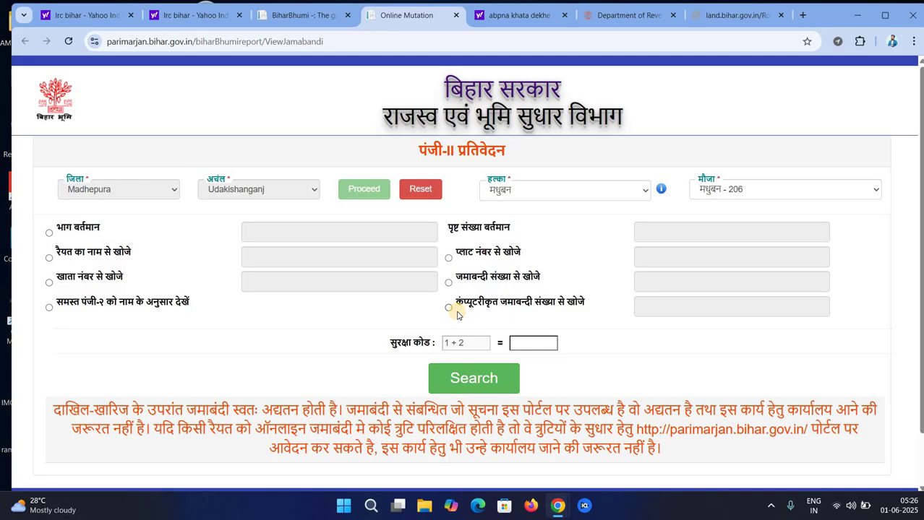
pyautogui.click(449, 282)
pyautogui.click(680, 283)
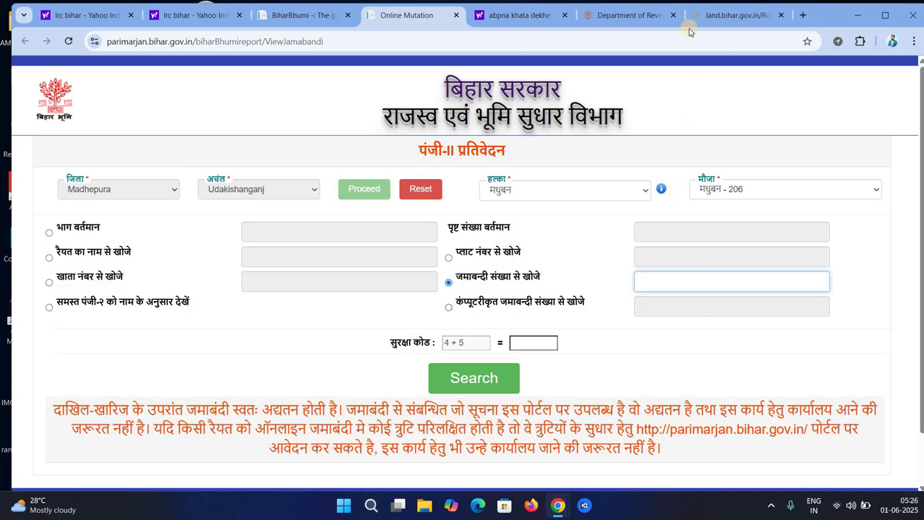
# Check the other open tabs, then return to the Jamabandi search form
pyautogui.click(709, 16)
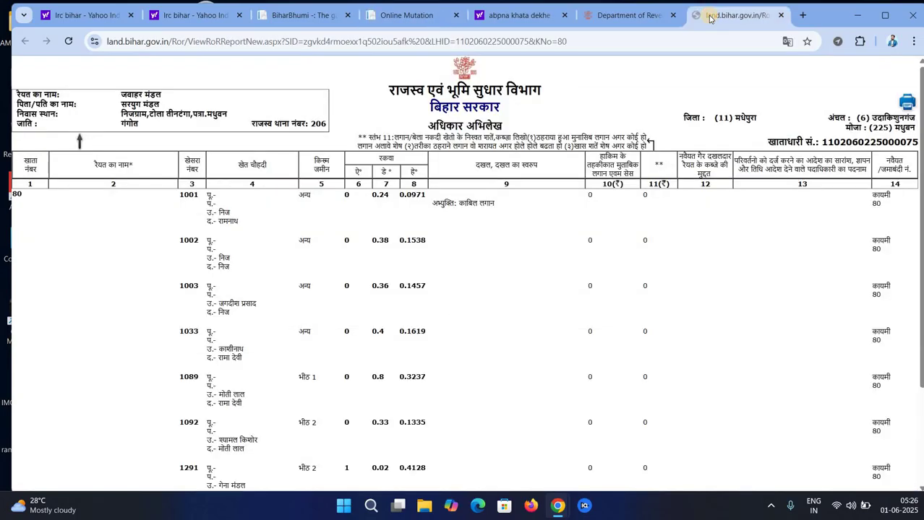
pyautogui.click(629, 15)
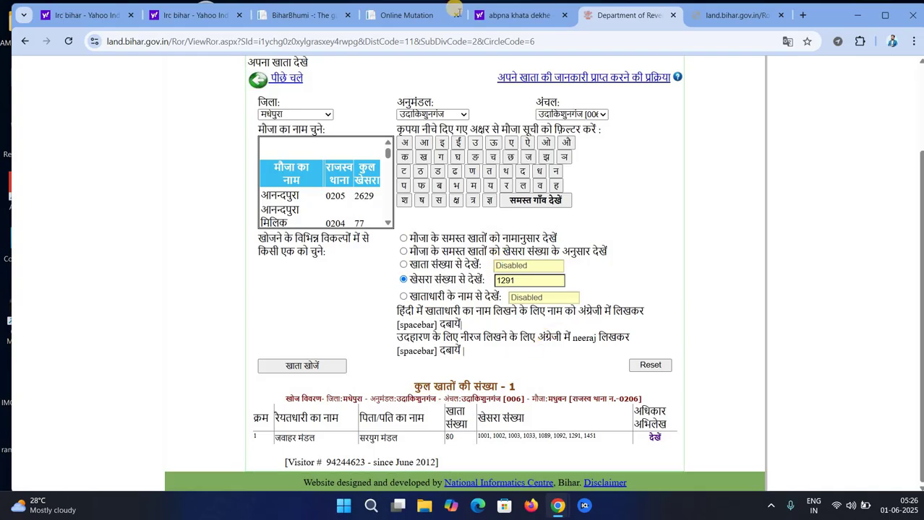
pyautogui.click(200, 11)
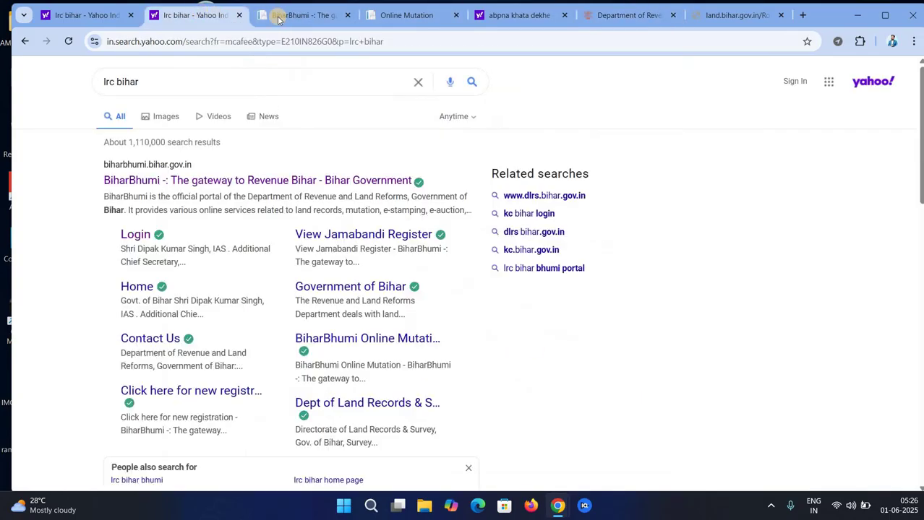
pyautogui.click(279, 16)
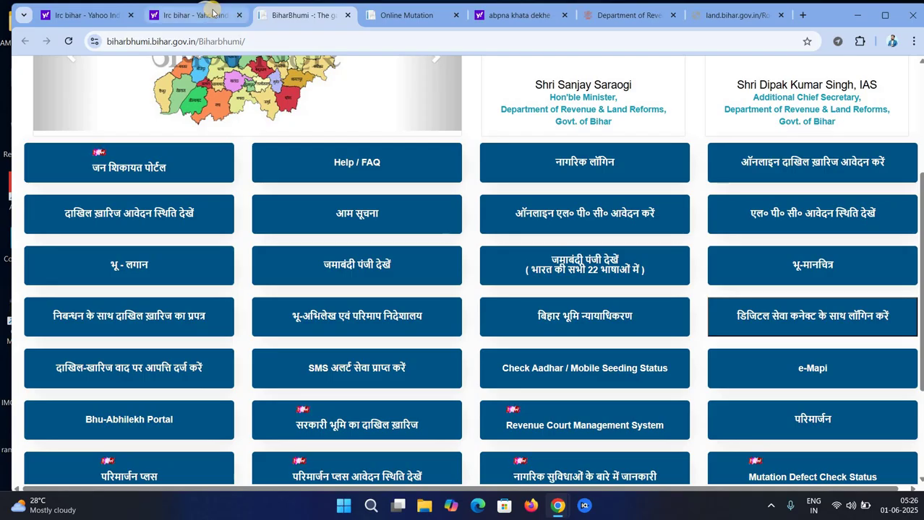
pyautogui.click(416, 17)
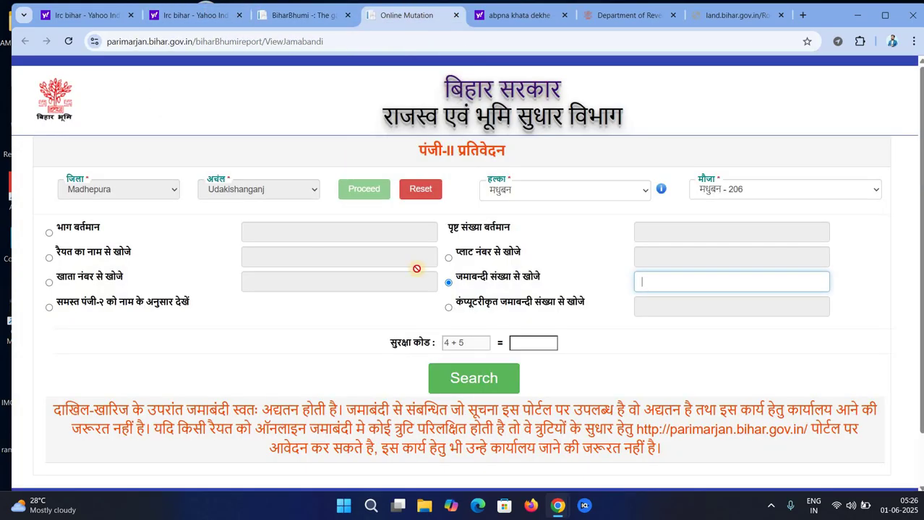
# Search for jamabandi number 1001, answering the security-code sum
pyautogui.click(683, 273)
pyautogui.write('1001')
pyautogui.click(528, 349)
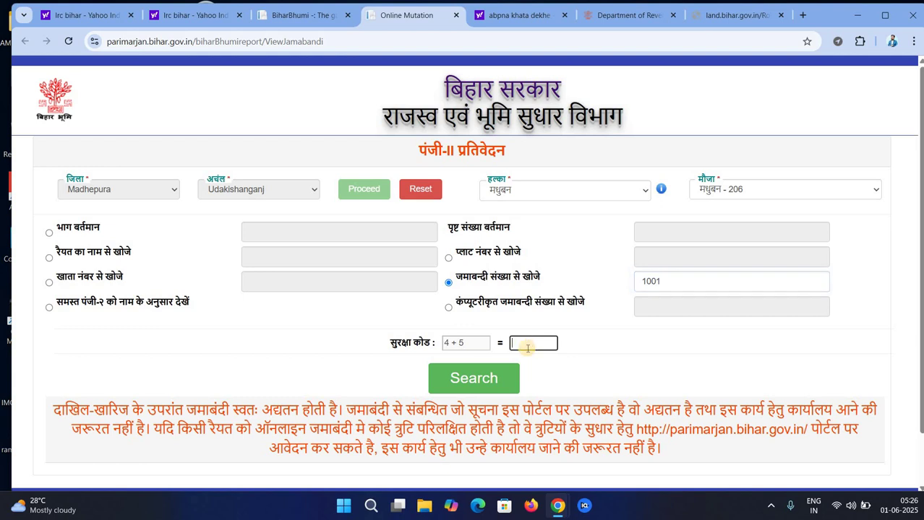
pyautogui.write('9')
pyautogui.click(486, 377)
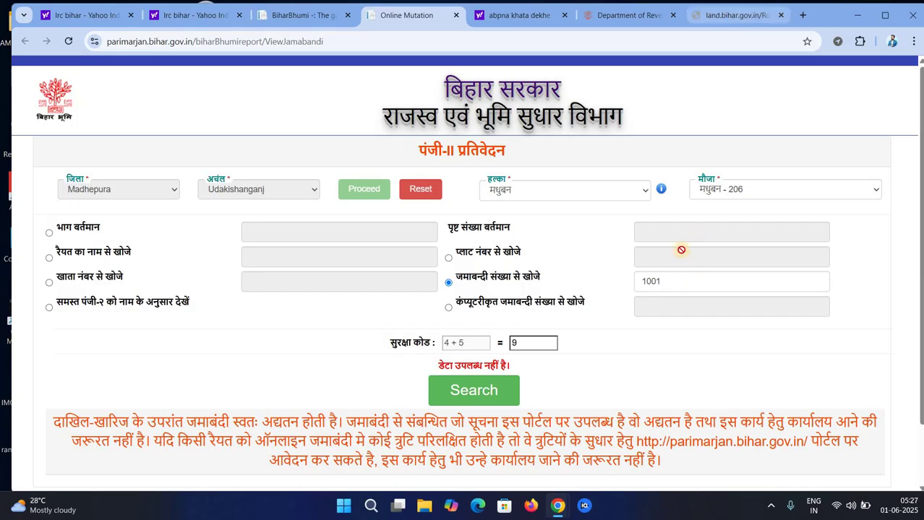
# Search again with jamabandi number 1079 and open the result's Jamabandi Panji report
pyautogui.click(591, 281)
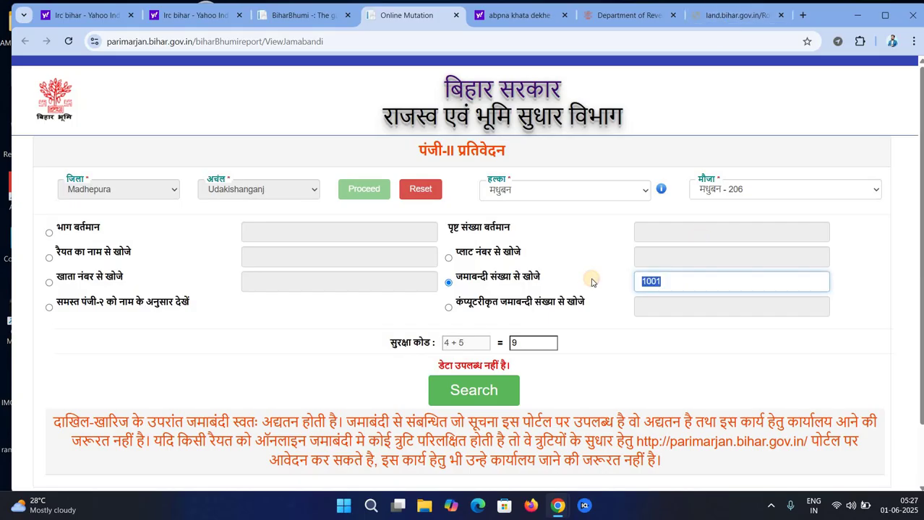
pyautogui.click(486, 394)
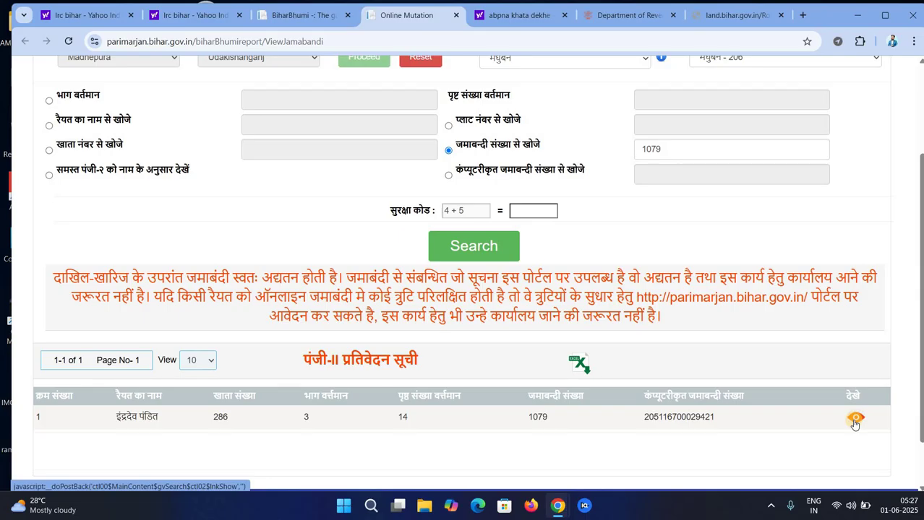
pyautogui.click(855, 419)
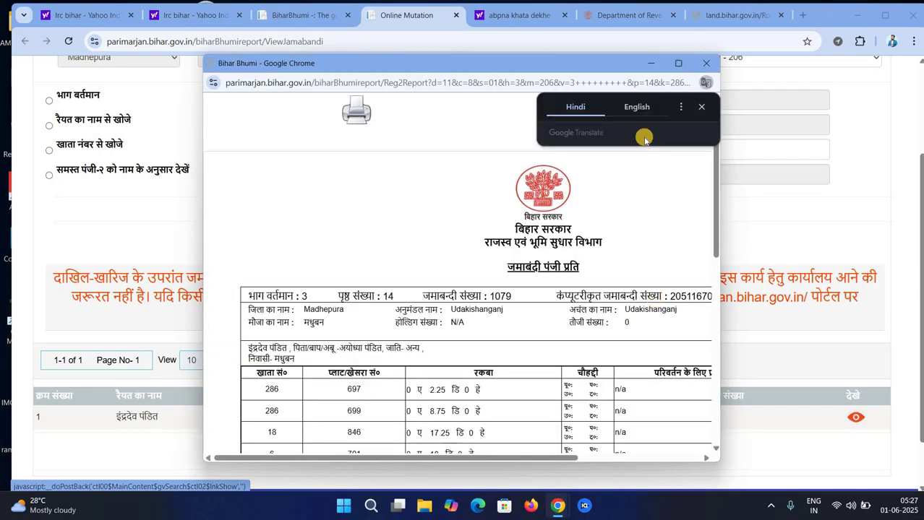
# Dismiss the translate prompt, maximize the jamabandi 1079 report, scroll through it, and show hidden tray icons
pyautogui.click(701, 107)
pyautogui.click(679, 67)
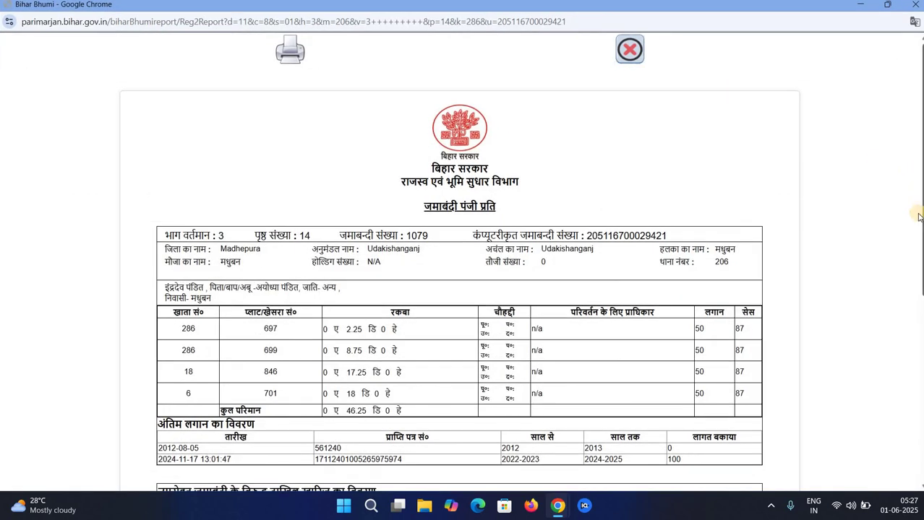
pyautogui.scroll(-3, 459, 260)
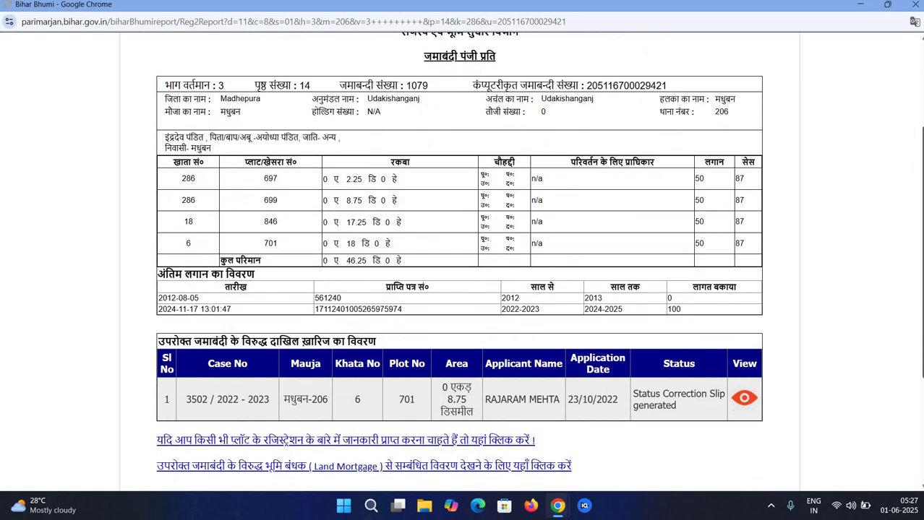
pyautogui.scroll(1, 459, 260)
pyautogui.scroll(-1, 459, 260)
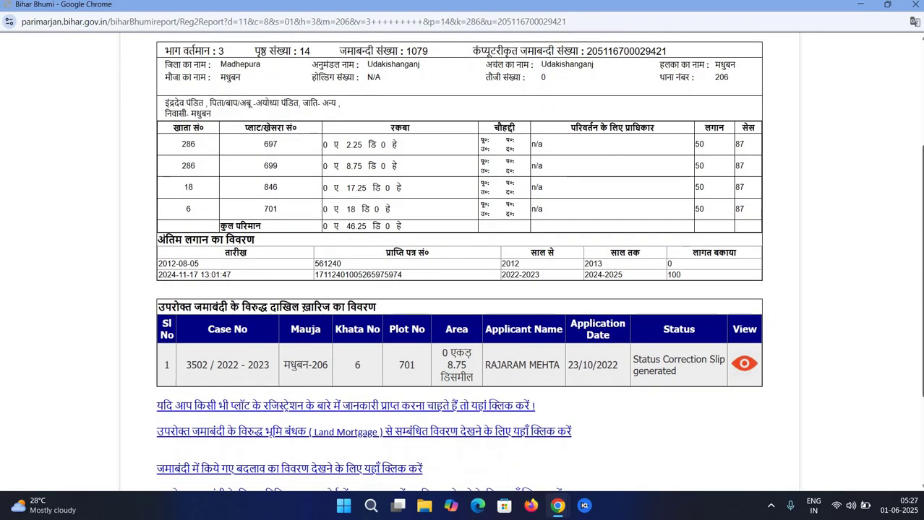
pyautogui.scroll(1, 459, 260)
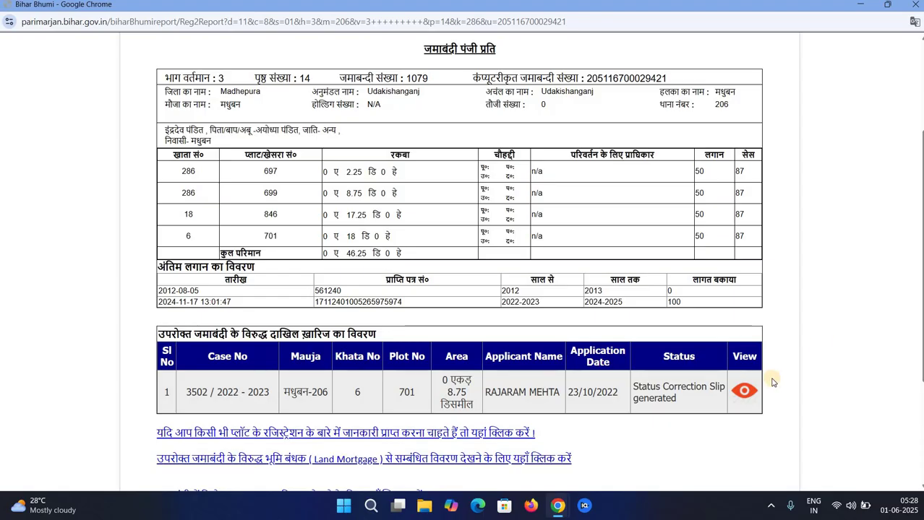
pyautogui.moveTo(555, 511)
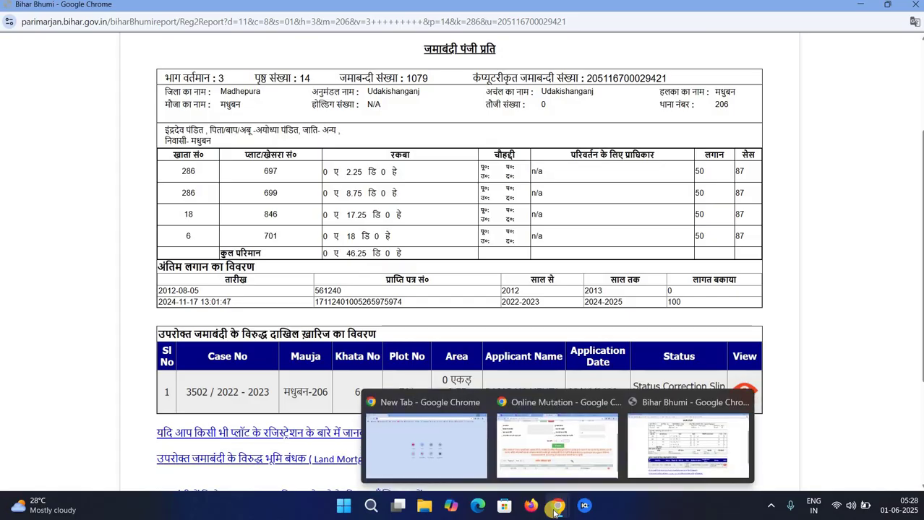
pyautogui.click(771, 506)
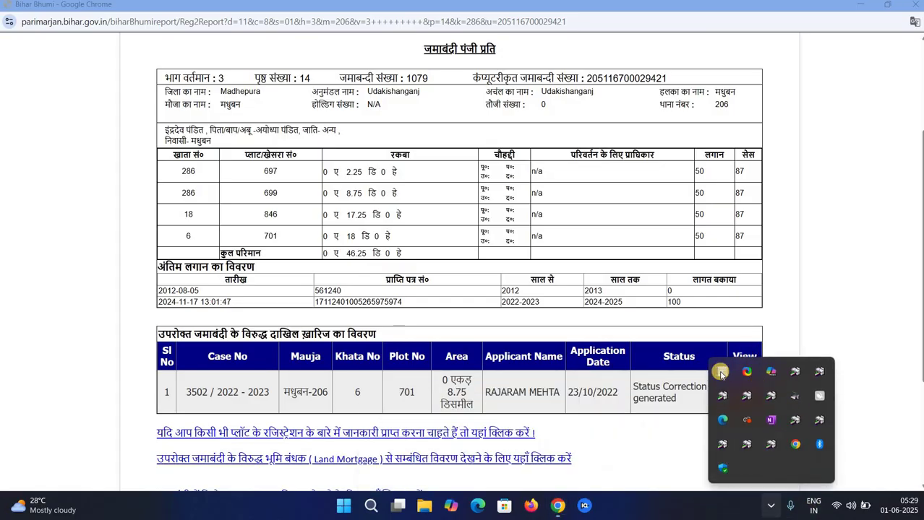